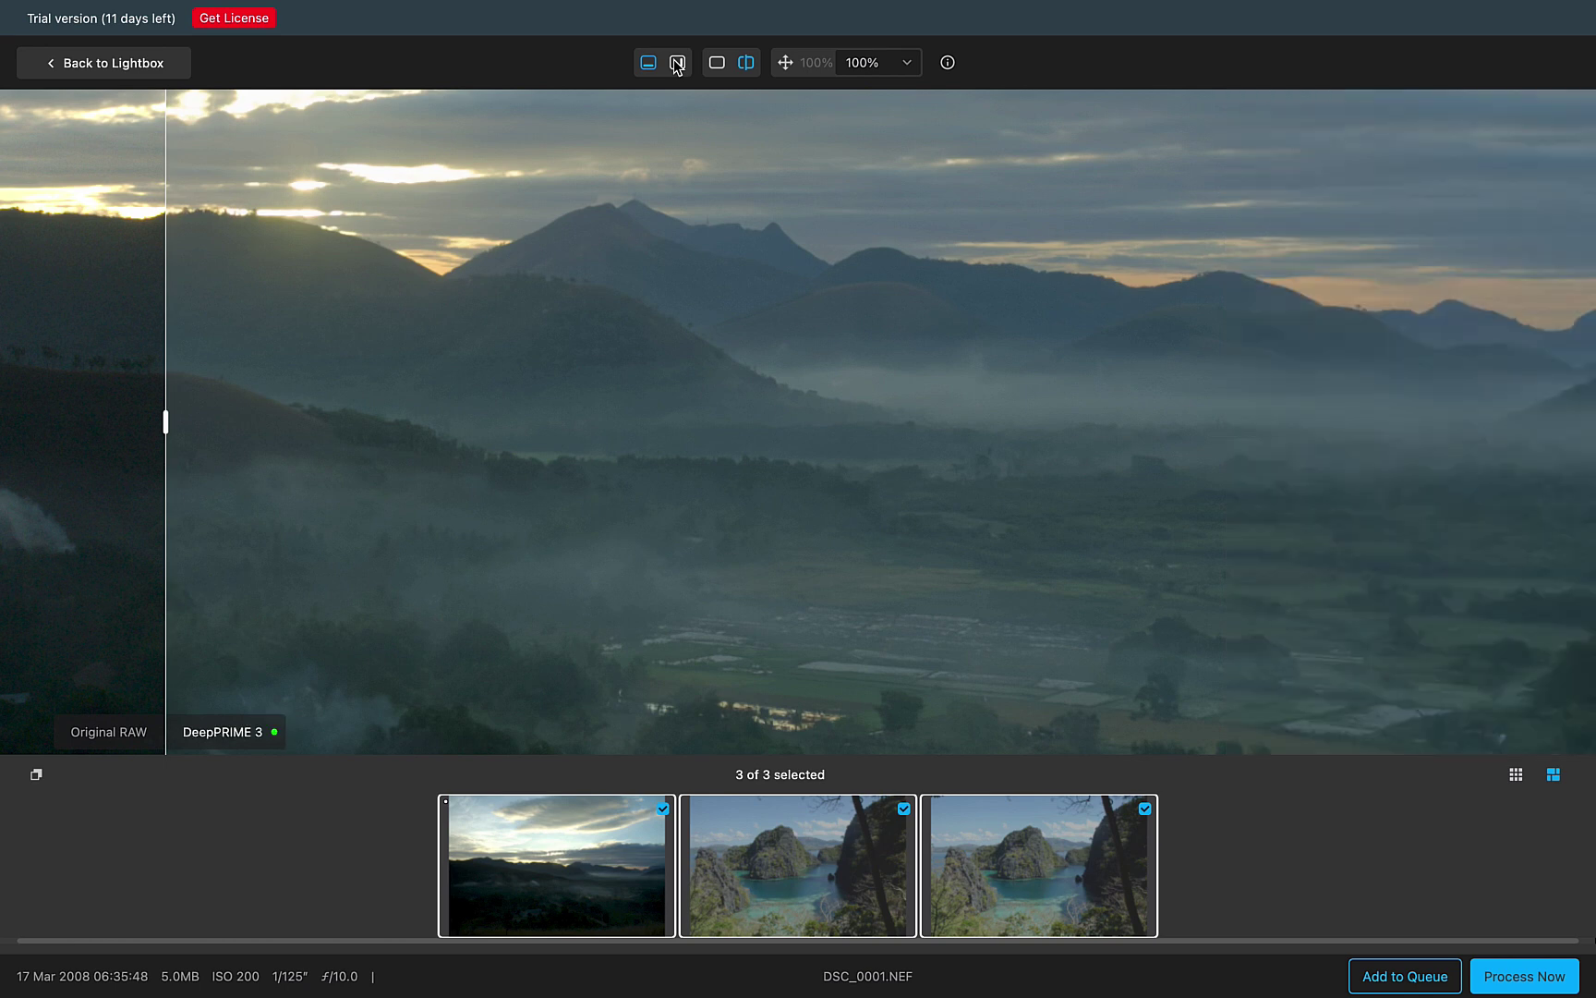
- Hide and then restore the right settings panel beside the mountain photo
click(677, 62)
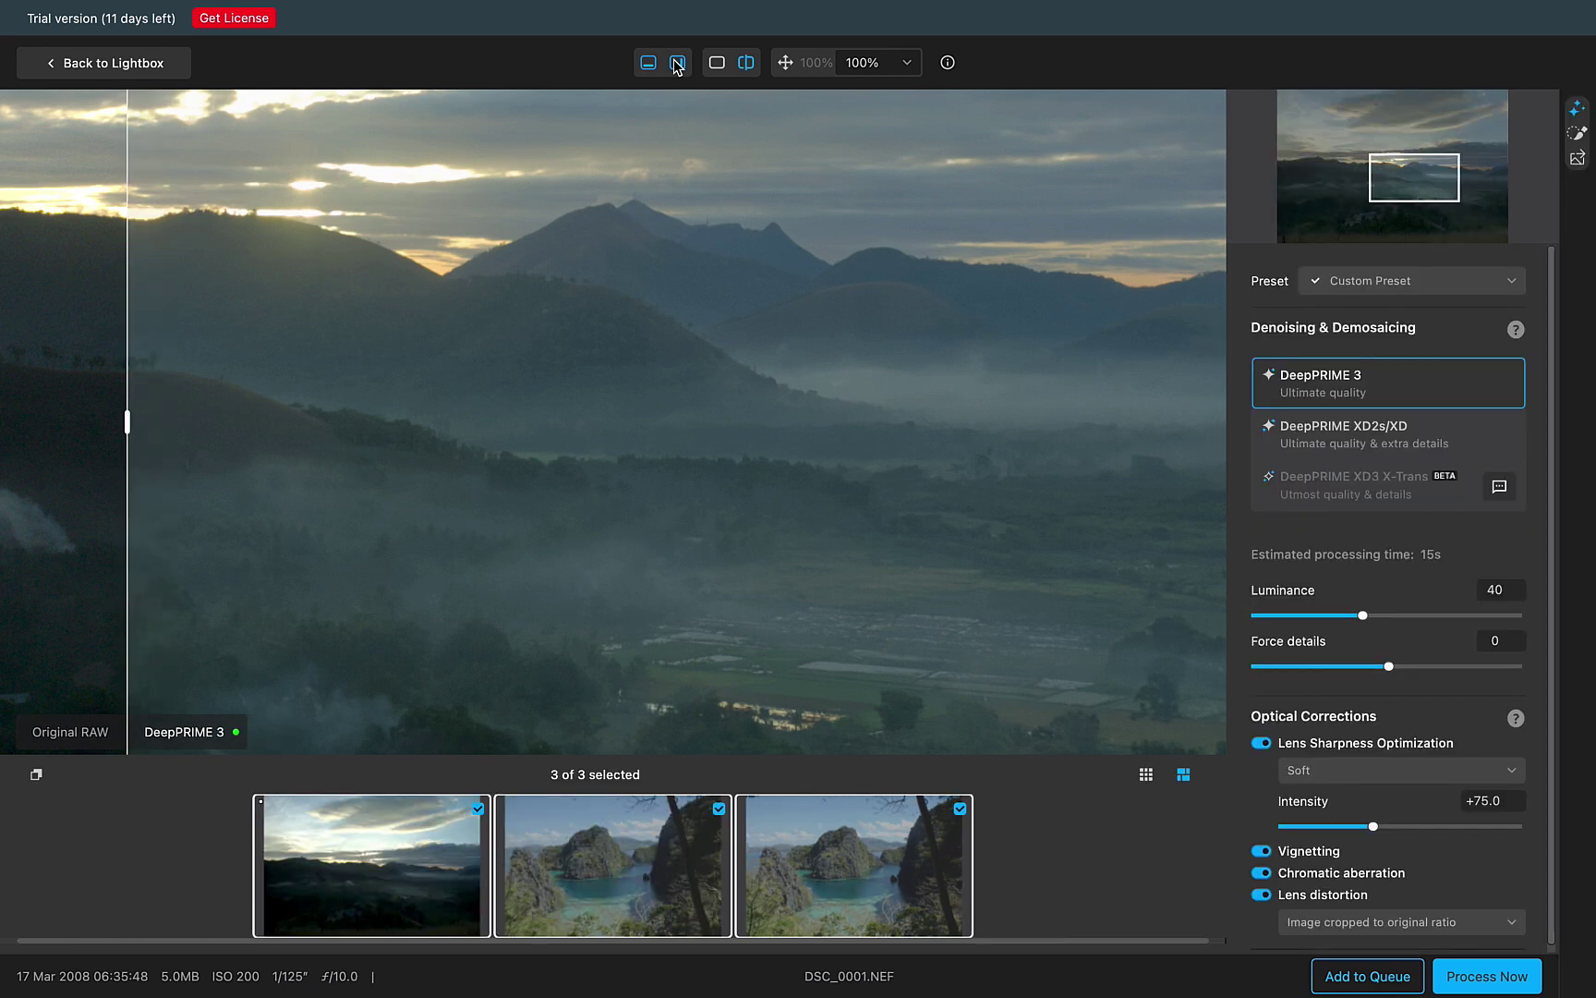
click(677, 63)
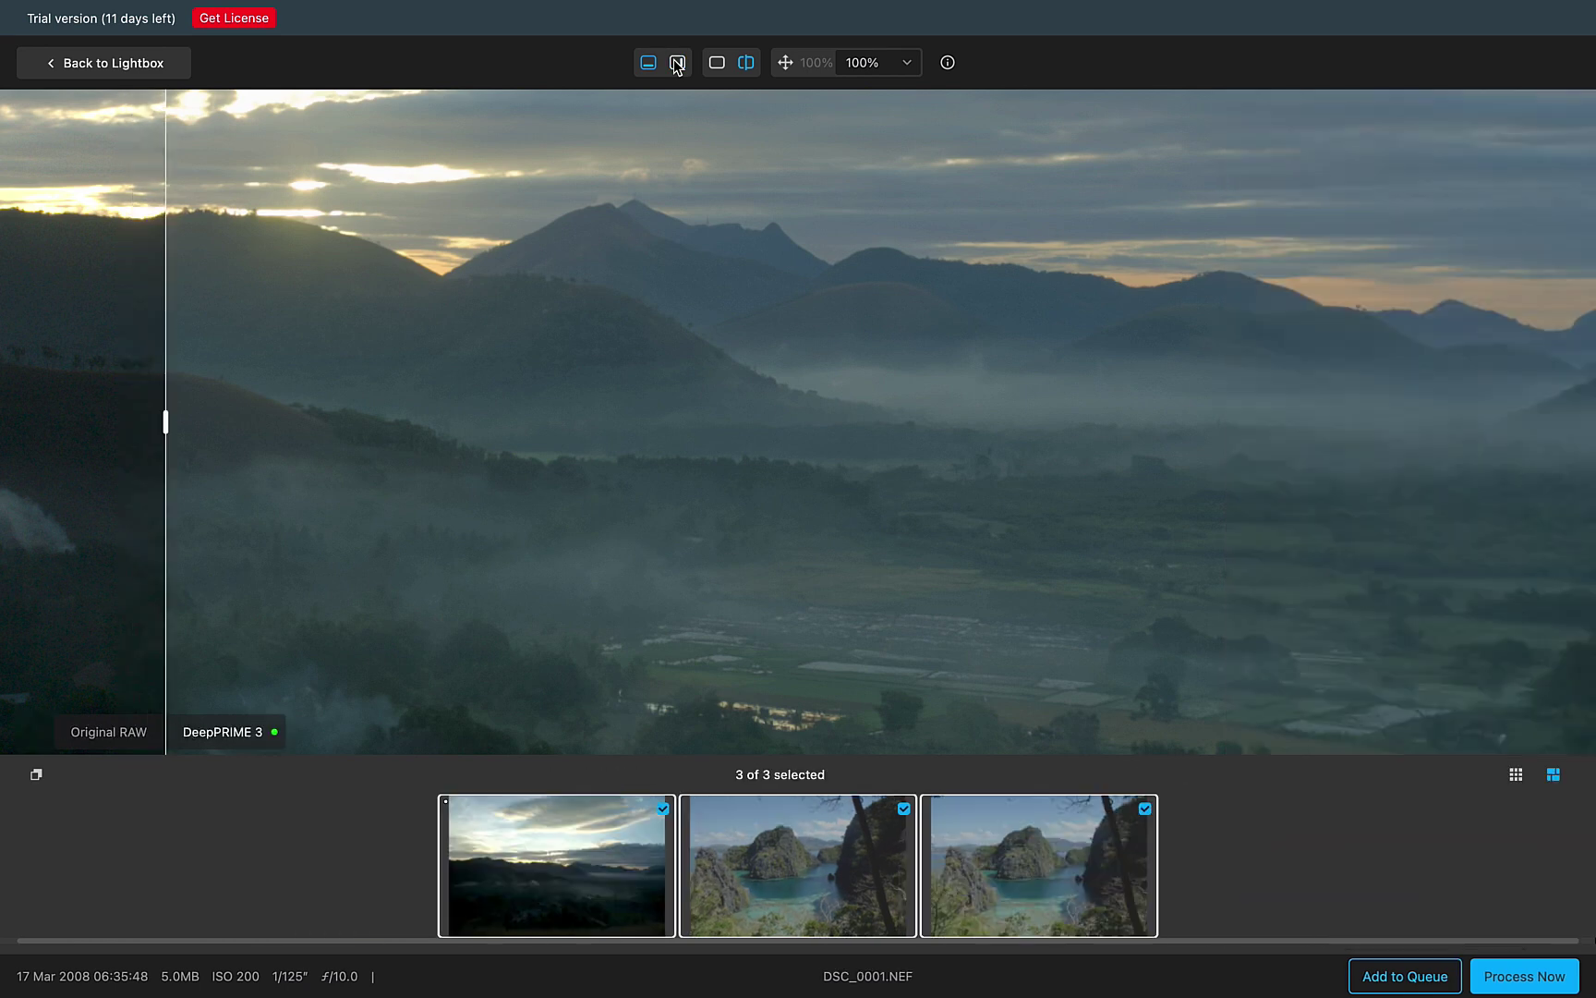
click(677, 63)
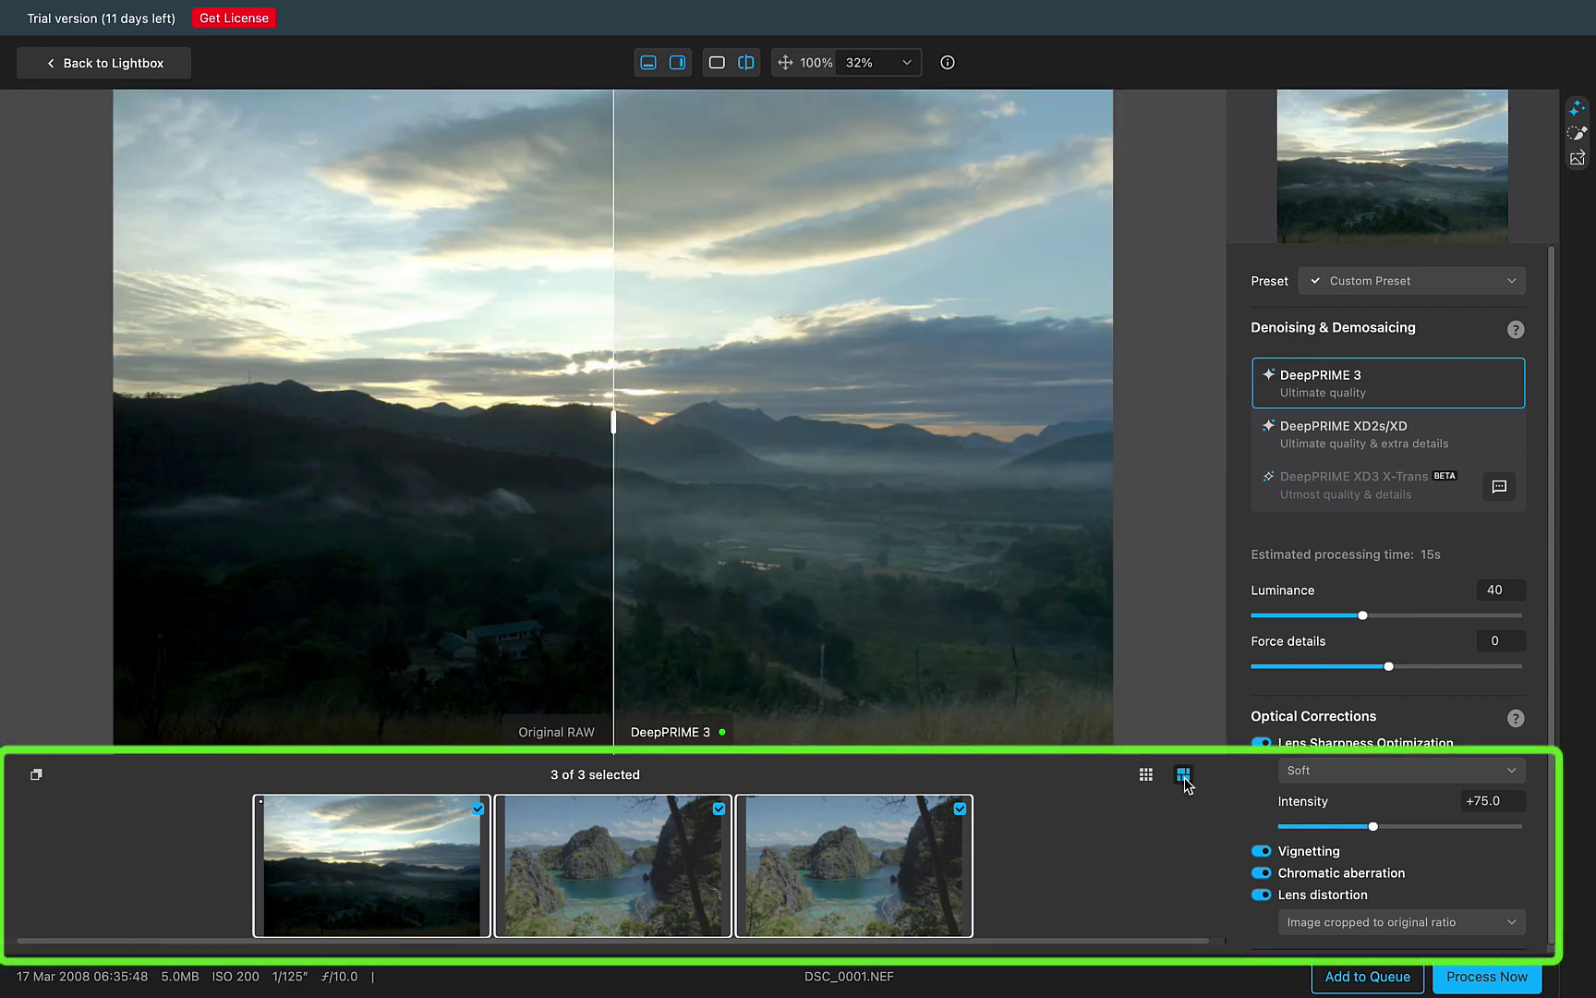
- Switch the filmstrip to small numbered thumbnails labelled with file names
click(1147, 775)
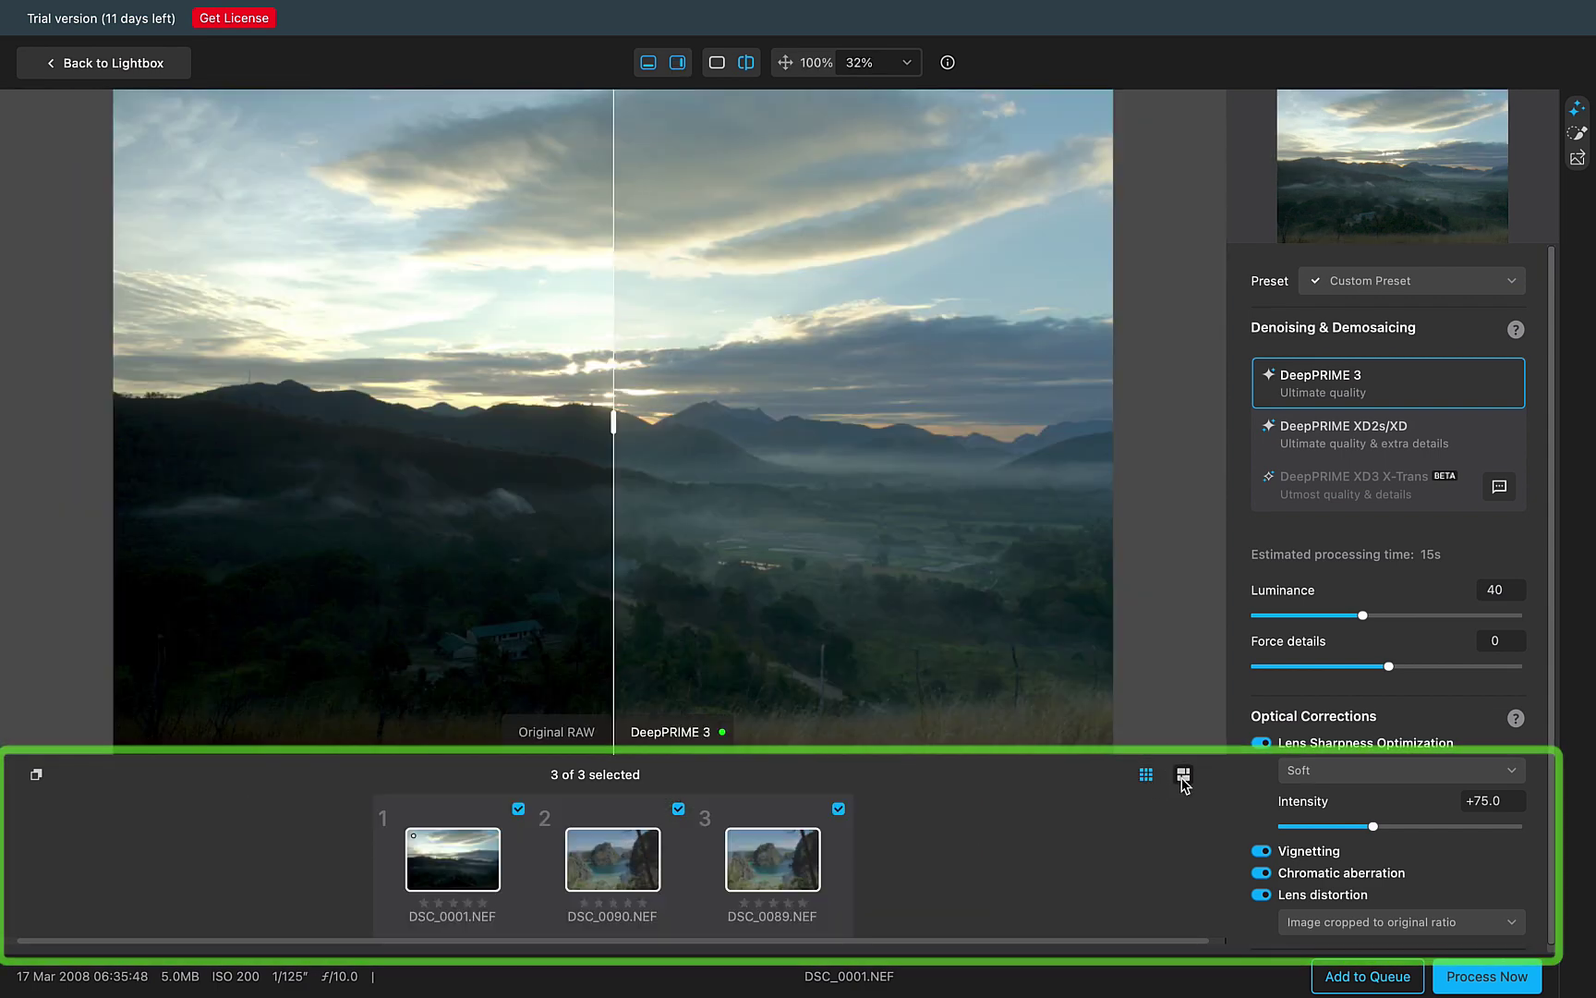
click(1185, 779)
click(1146, 774)
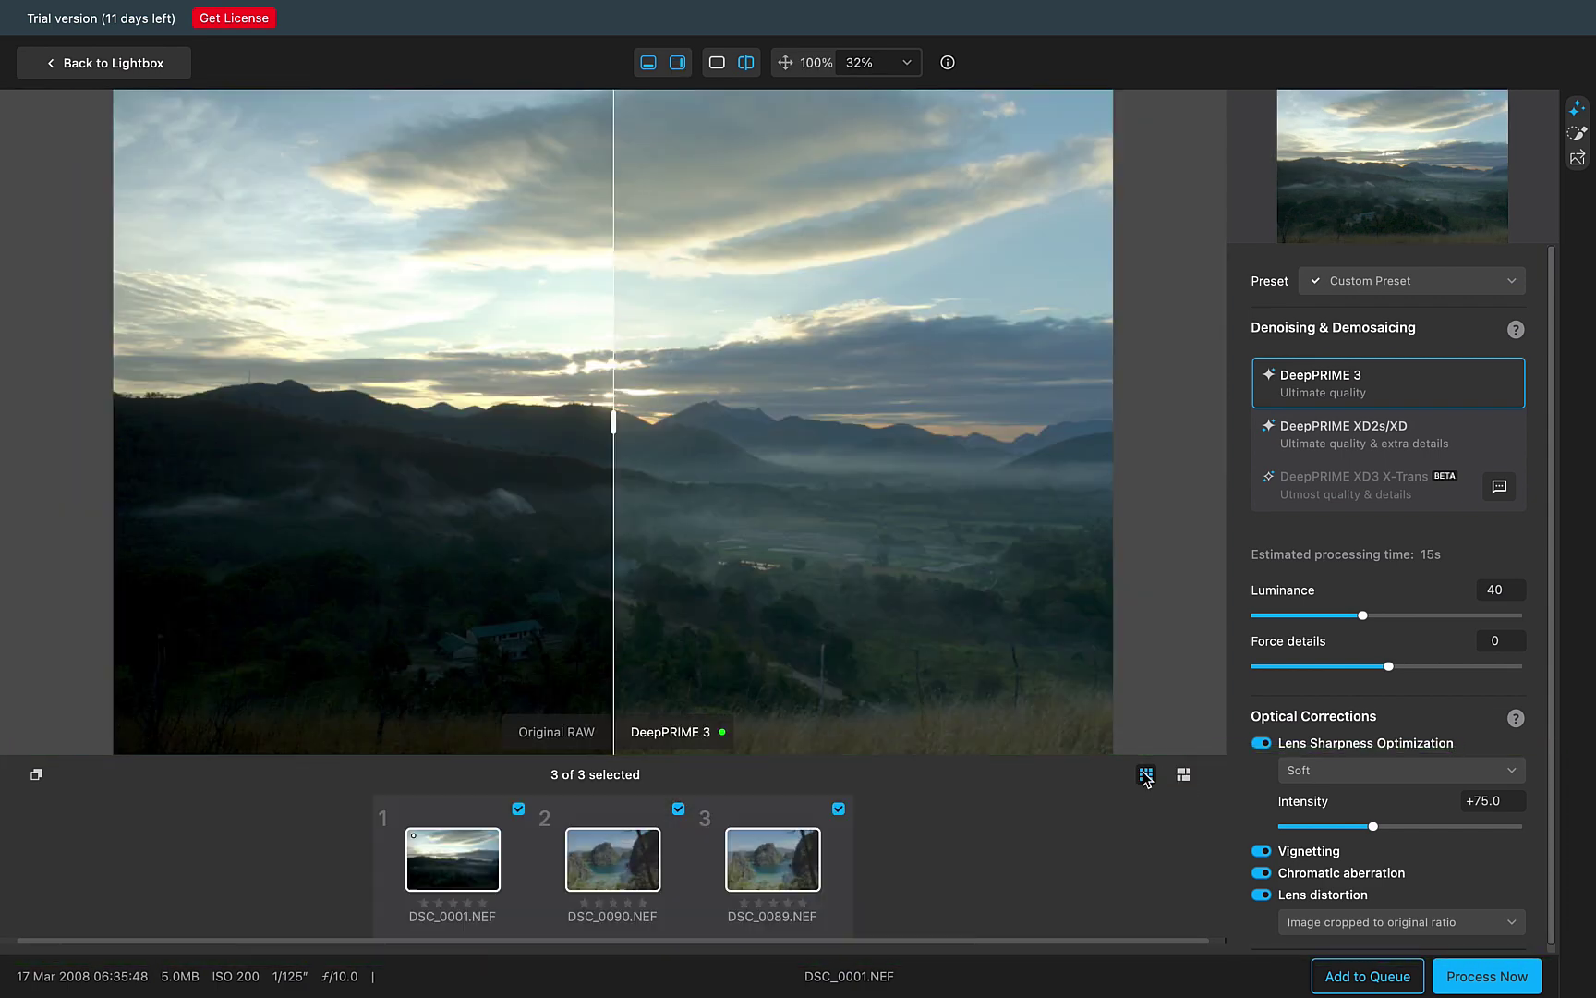
- Return the filmstrip to large thumbnails and toggle it off and back on under the photo
click(1183, 774)
click(817, 62)
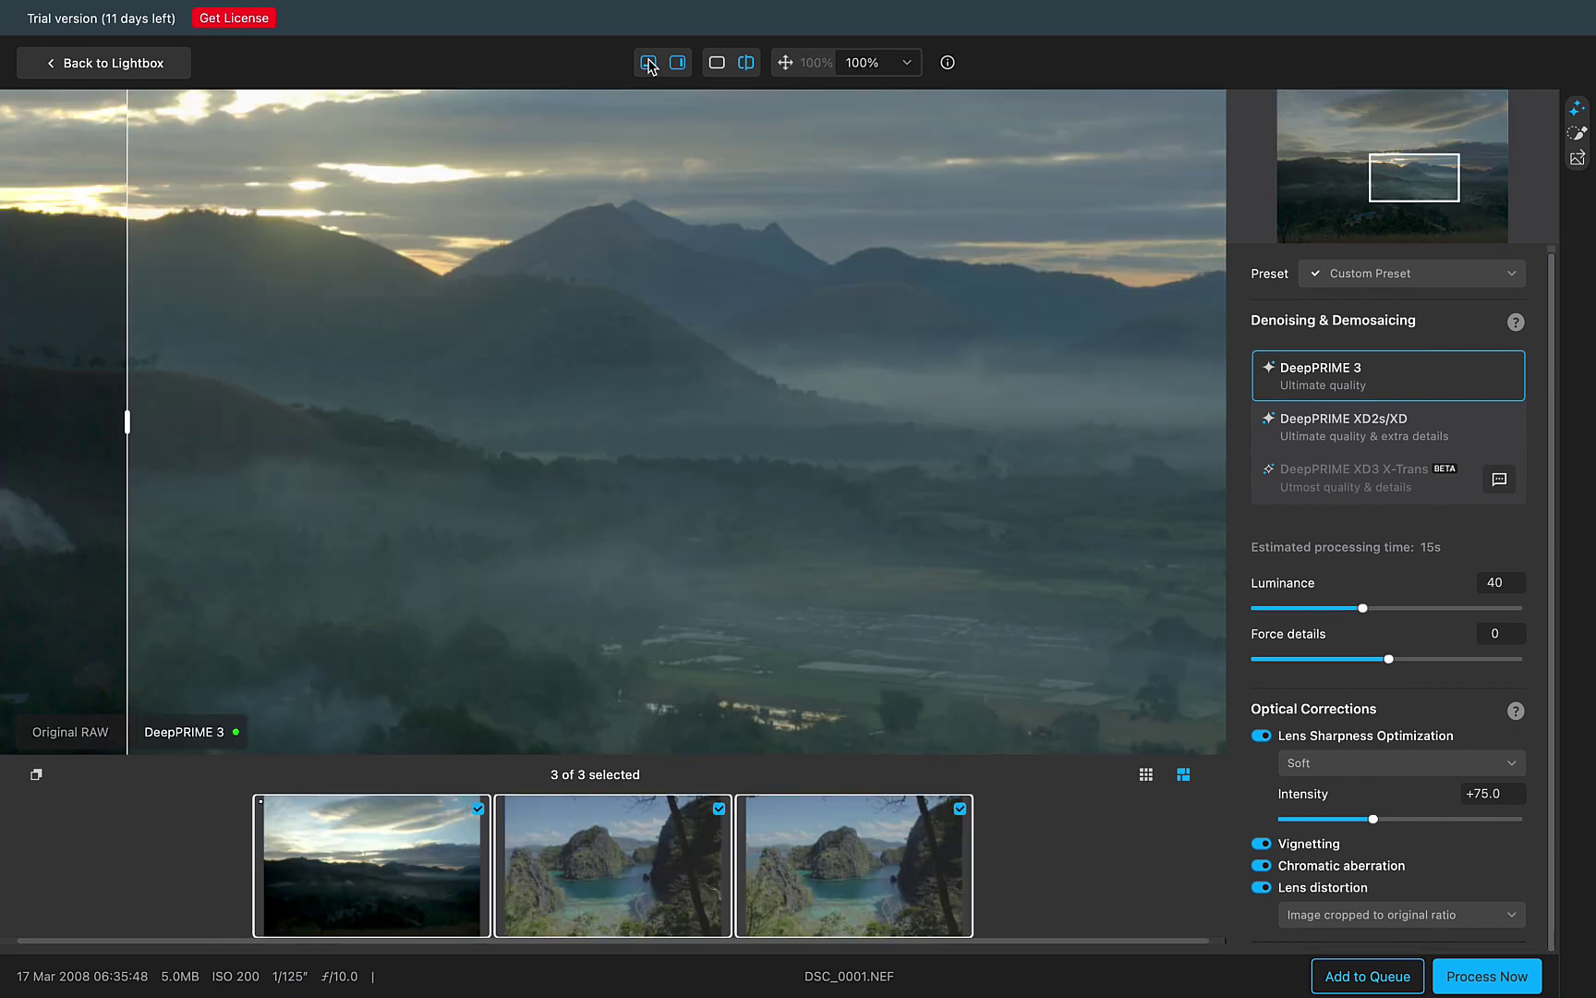
click(648, 62)
click(649, 62)
click(648, 62)
click(648, 62)
click(649, 62)
click(649, 62)
- Show the file information popover for DSC_0001.NEF
click(947, 62)
click(947, 62)
click(947, 62)
click(947, 62)
click(947, 62)
click(947, 61)
click(947, 62)
- View the mountain photo at 100% and pan across the misty valley
click(816, 65)
click(816, 67)
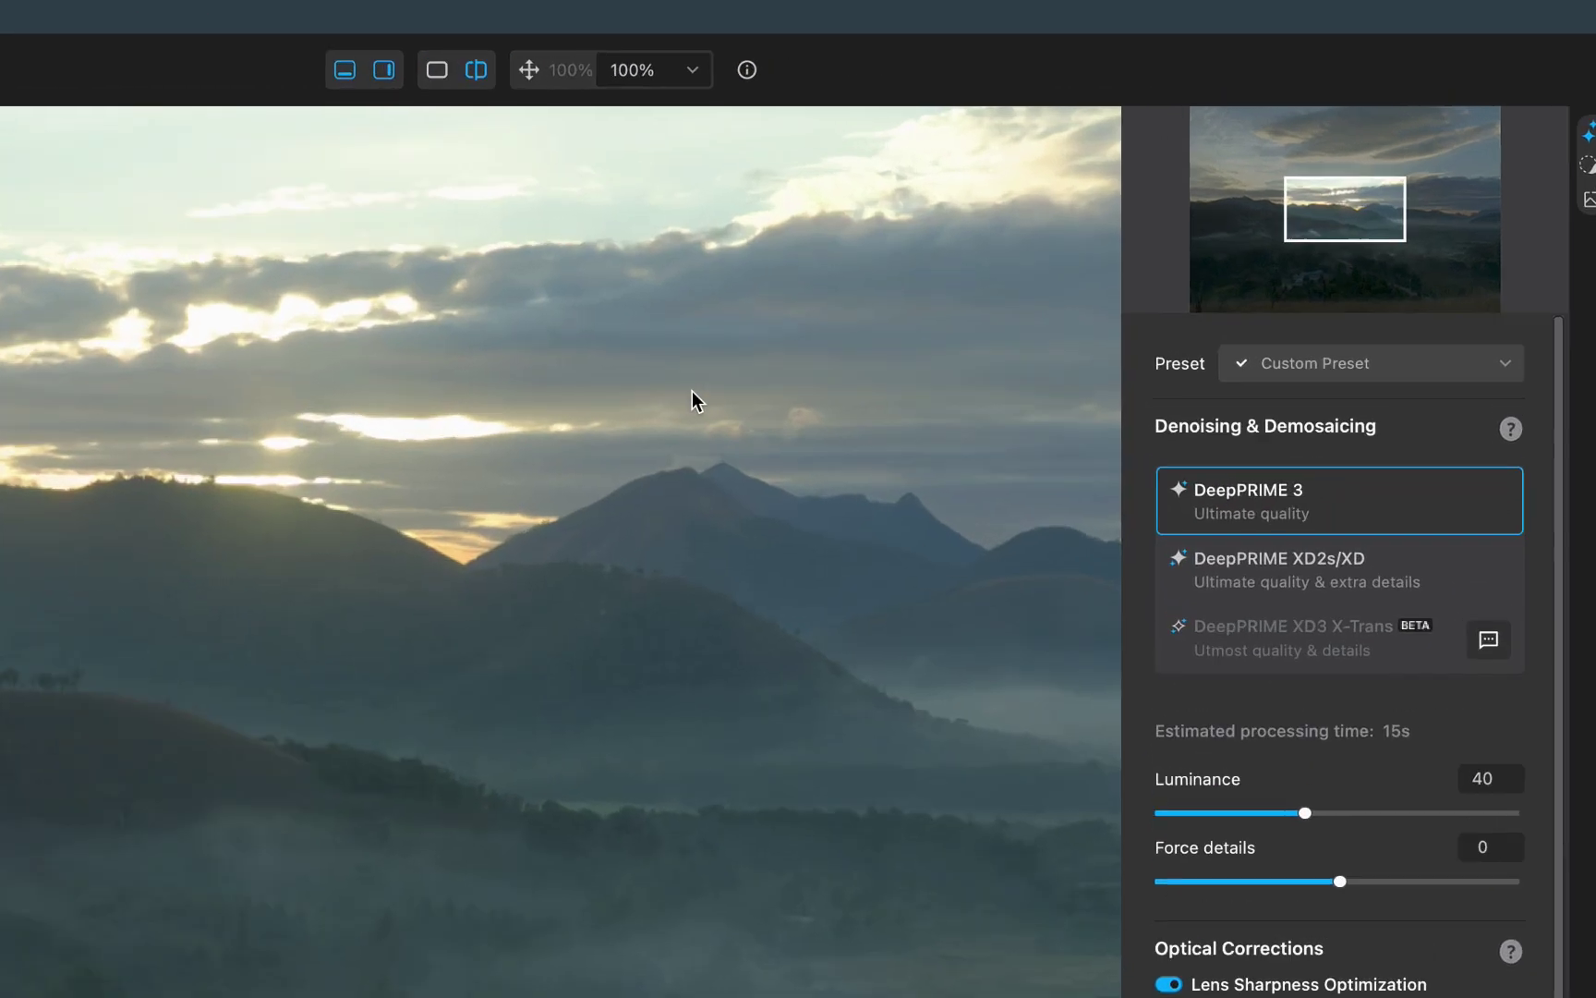
drag(1378, 184, 1390, 229)
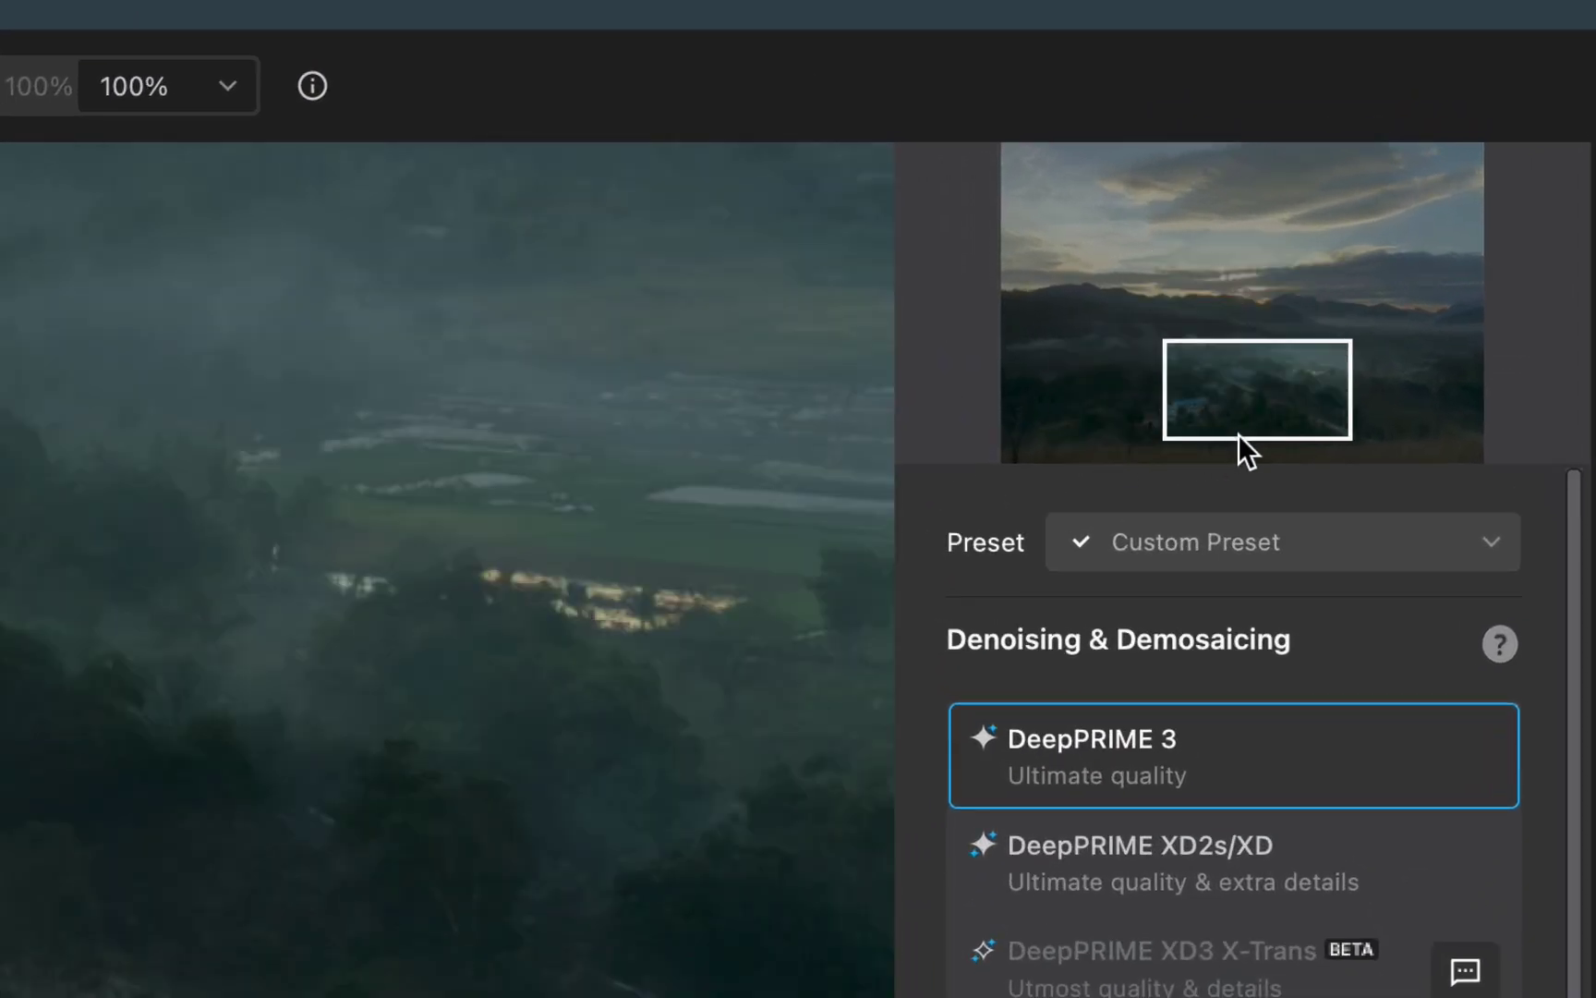
mouse_move(1239, 436)
mouse_down()
mouse_move(1404, 351)
mouse_move(1319, 245)
mouse_move(1059, 383)
mouse_move(1213, 481)
mouse_move(1379, 267)
mouse_move(1229, 357)
mouse_move(1251, 428)
mouse_move(1093, 420)
mouse_move(1364, 425)
mouse_move(1148, 379)
mouse_move(1167, 272)
mouse_move(1323, 360)
mouse_move(1238, 413)
mouse_up()
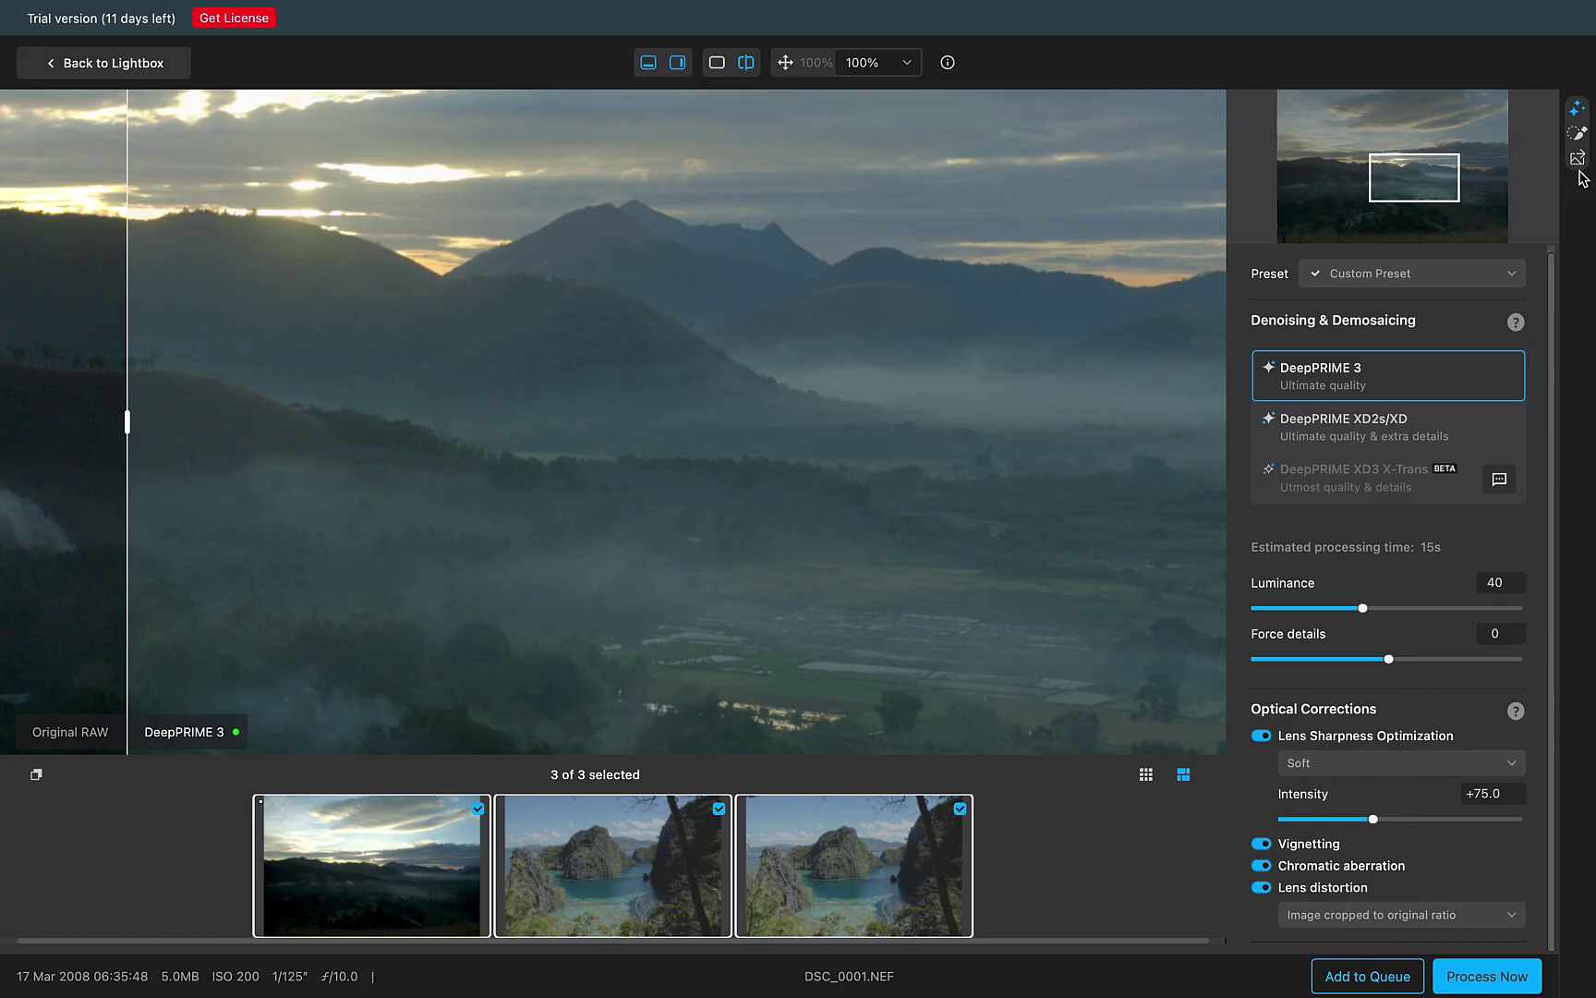
click(1558, 292)
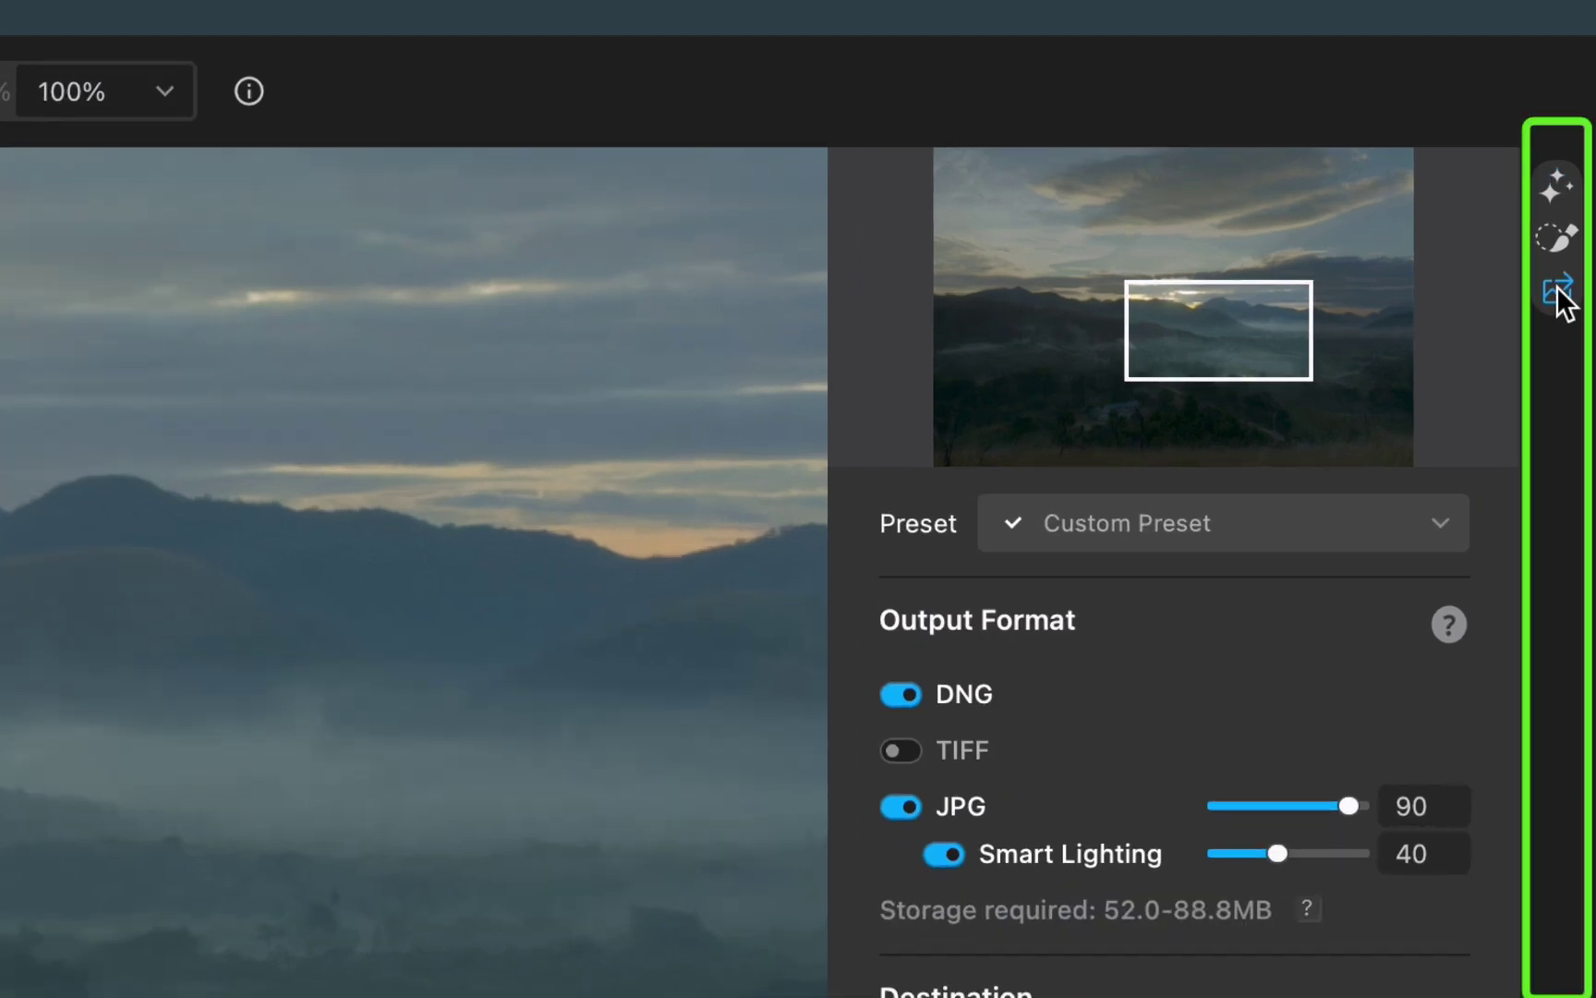
click(1559, 194)
click(1560, 303)
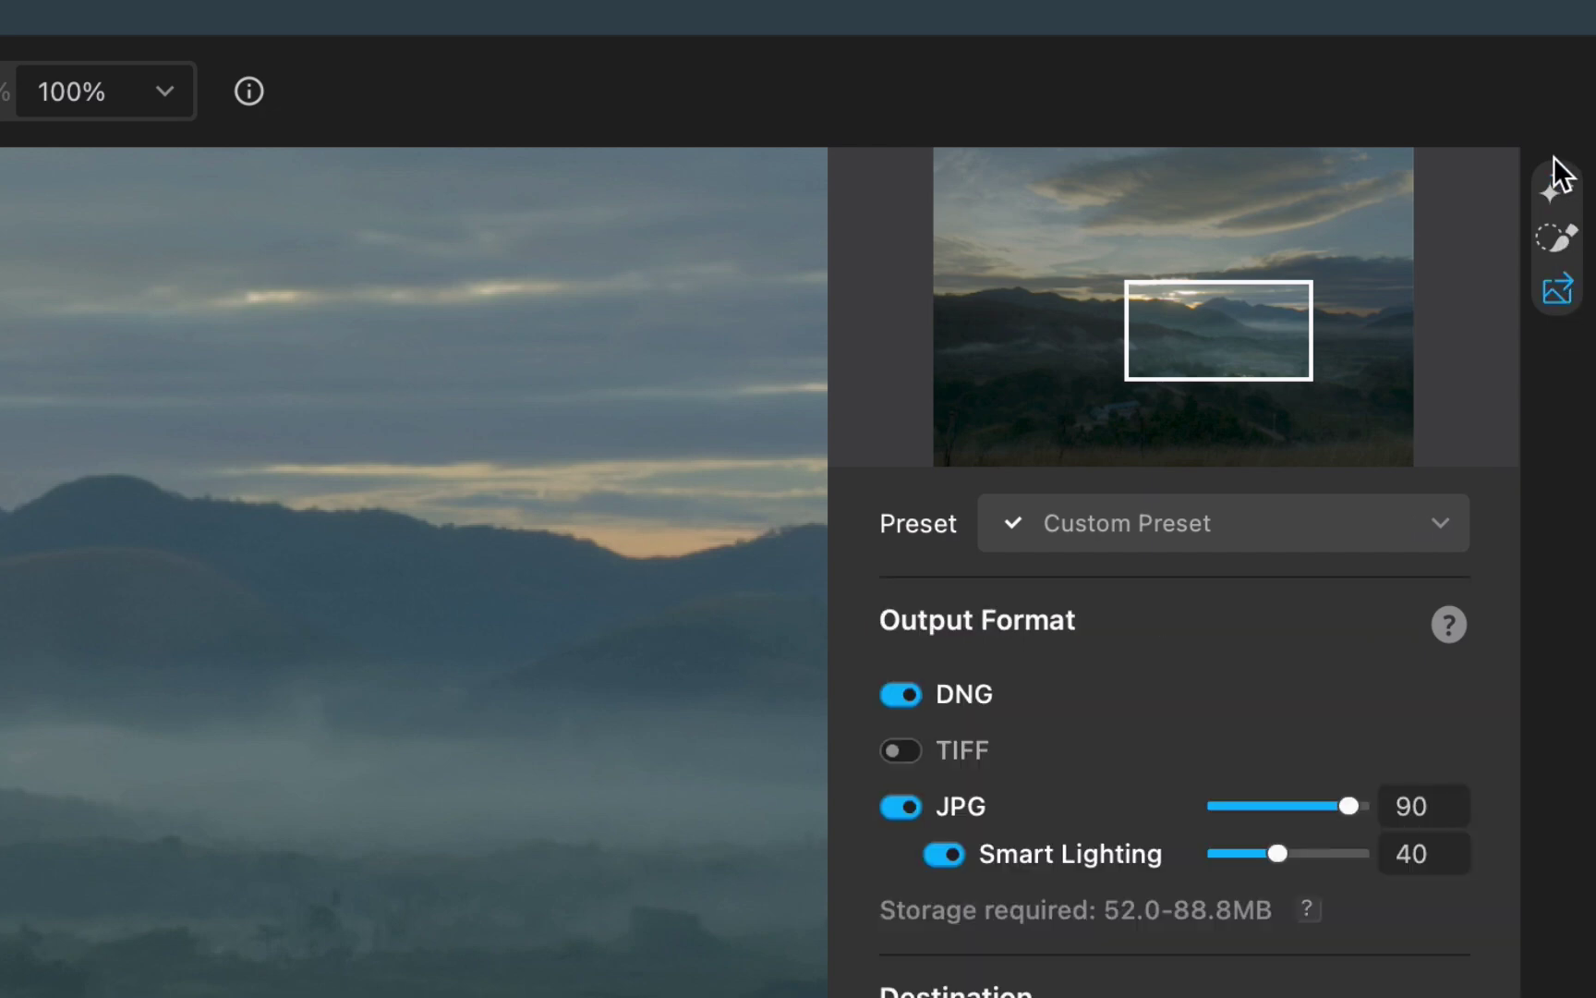
click(1557, 180)
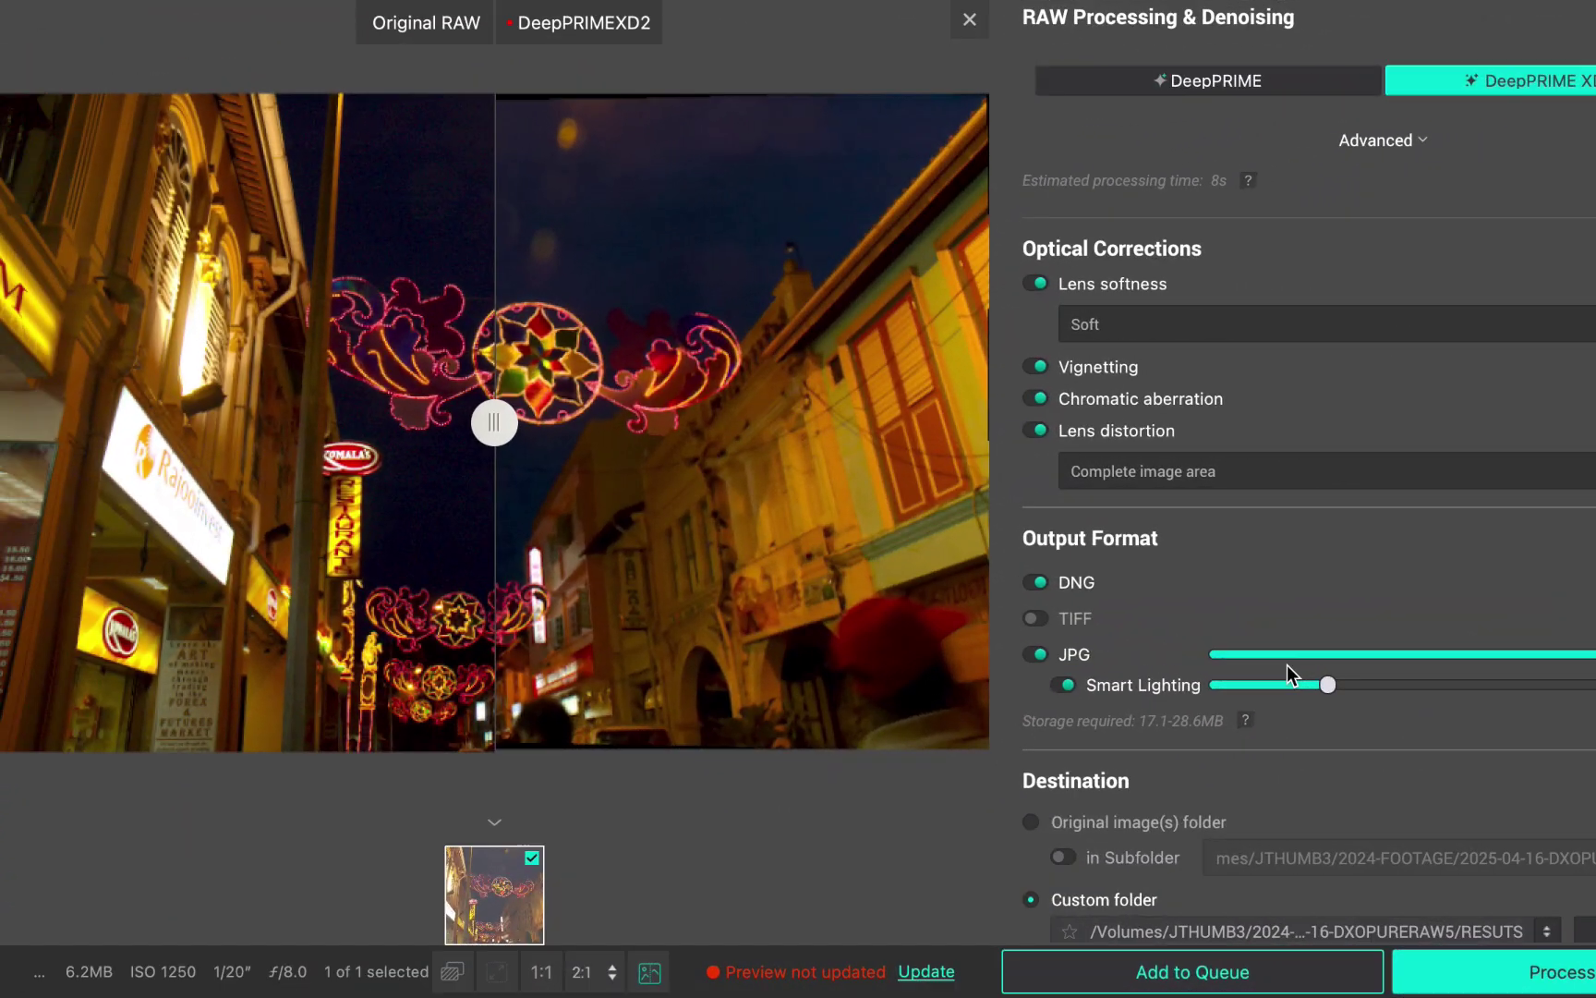
- Expand the Advanced denoising options to show the Luminance and Force details sliders
click(1374, 145)
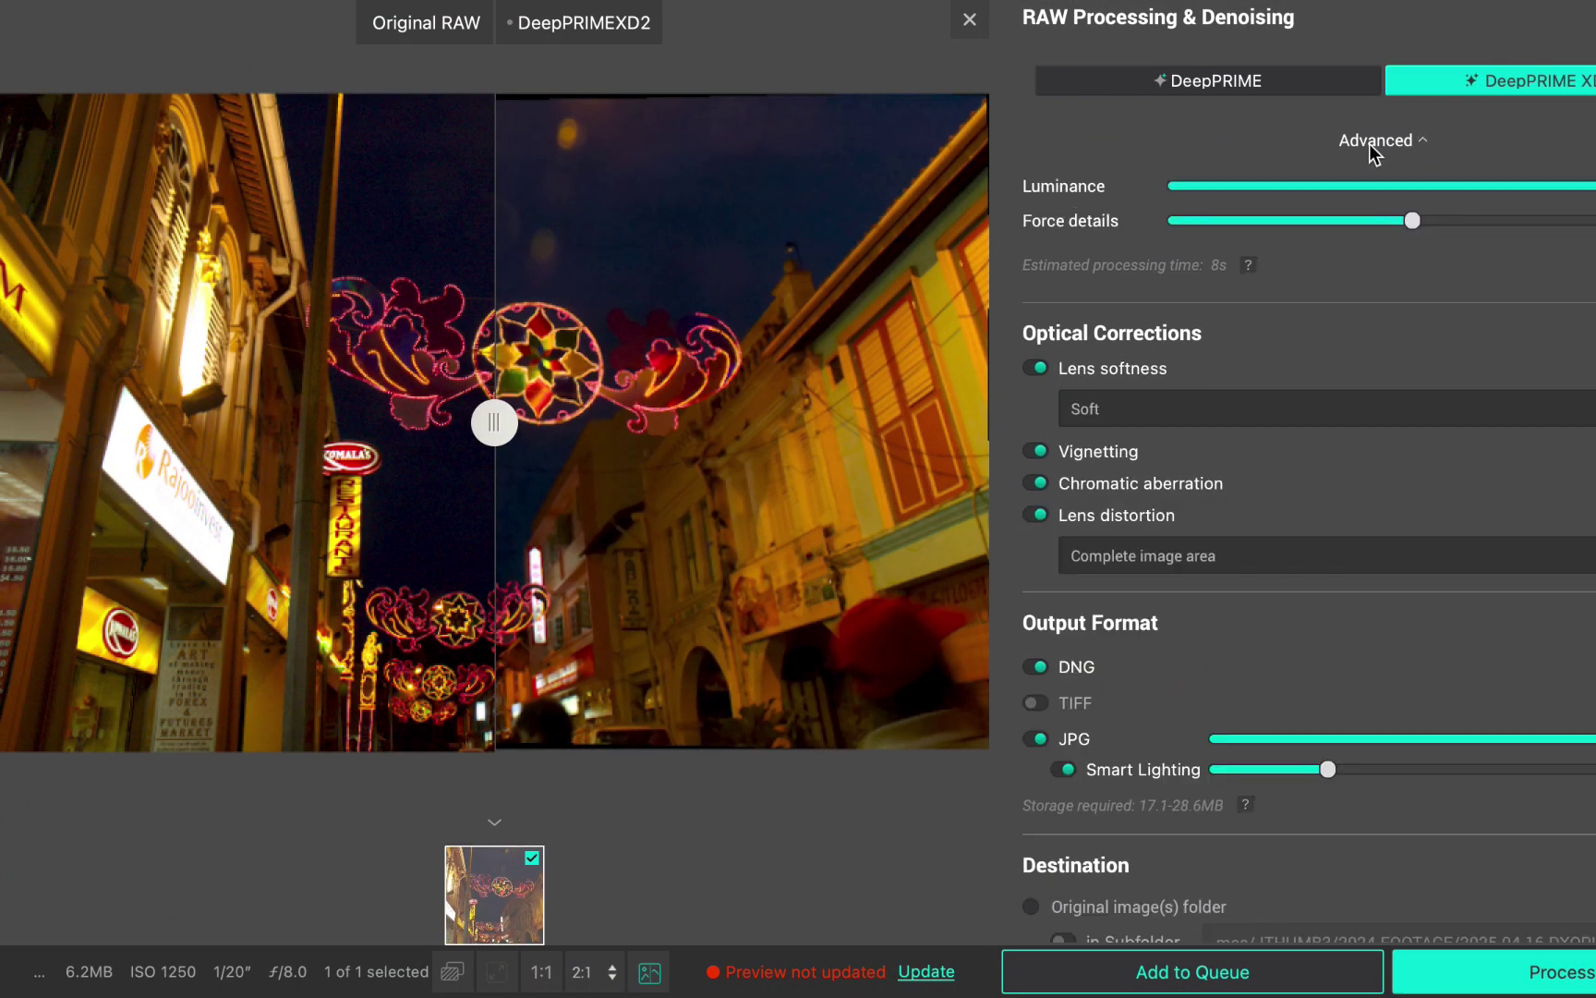
click(1374, 145)
click(1374, 145)
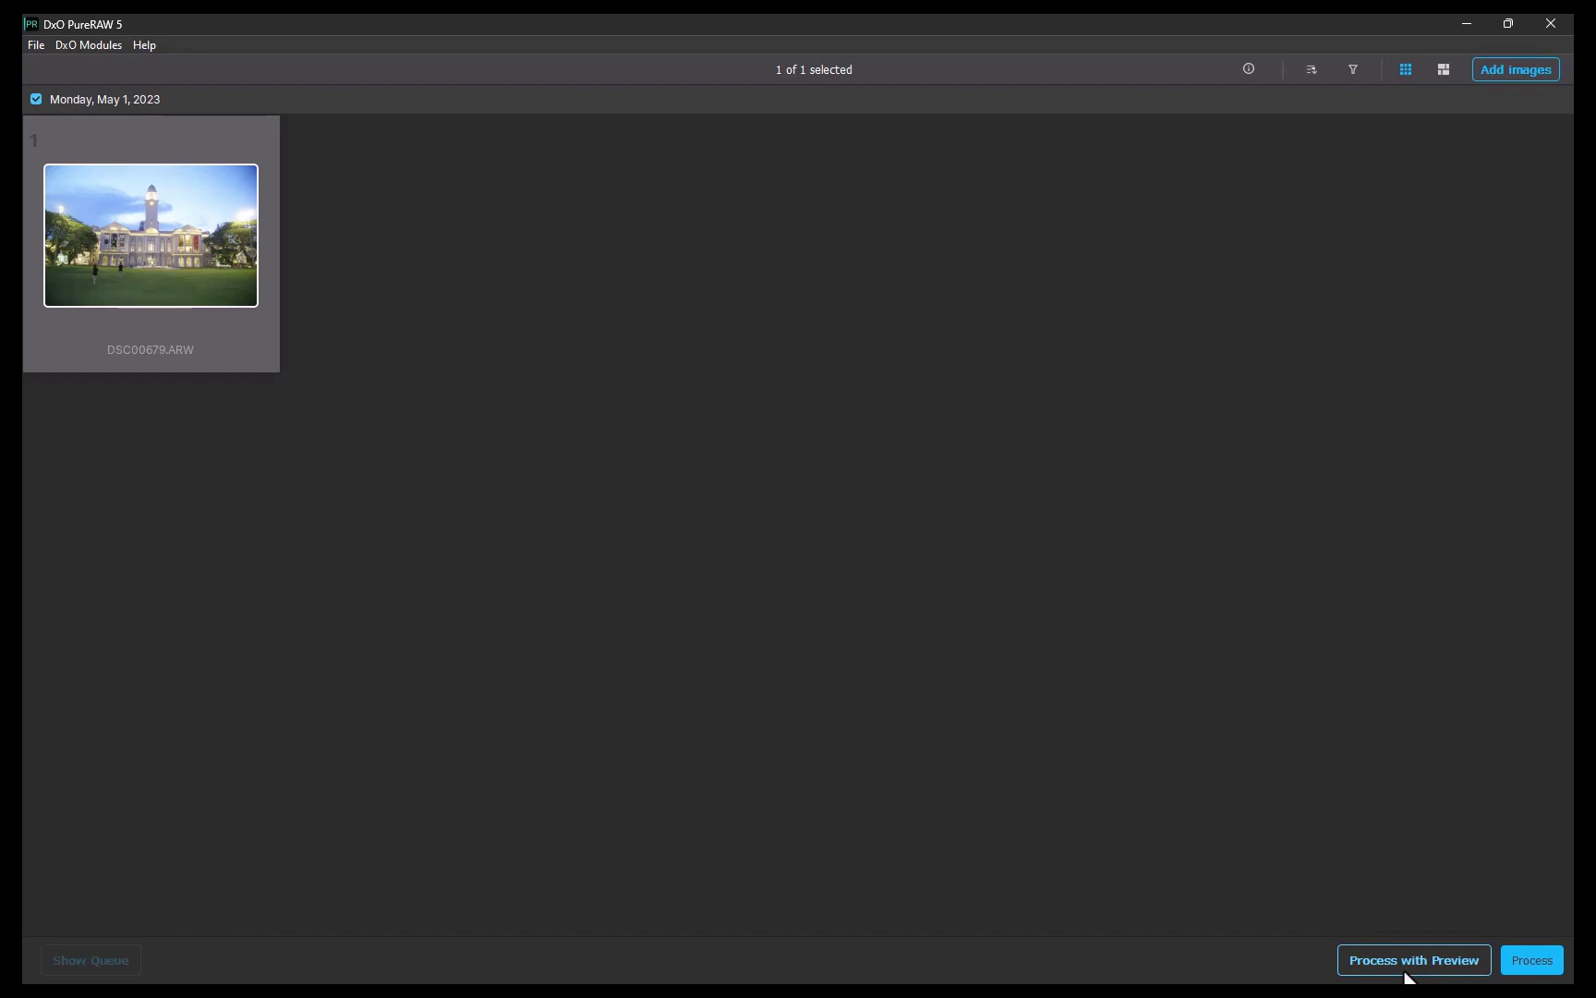
- Open DSC00679.ARW in the preview comparing Original RAW with DeepPRIME 3
click(1405, 968)
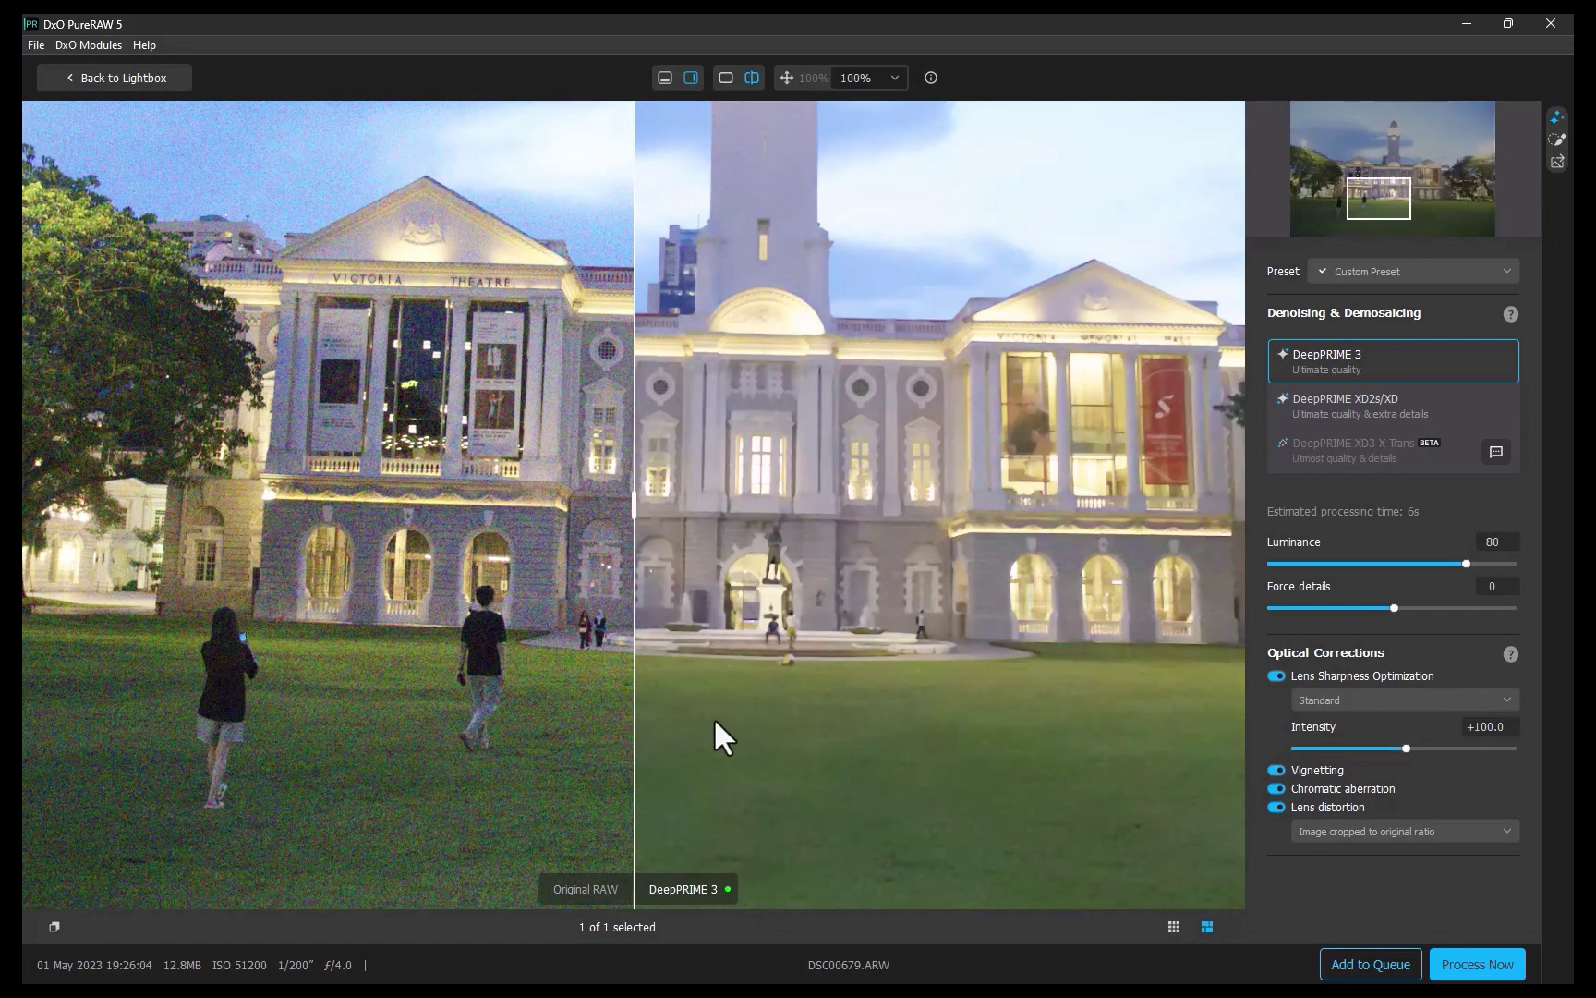
- Pan from the clock tower to the plaza and lawn and zoom to 140% to compare grass noise
click(825, 75)
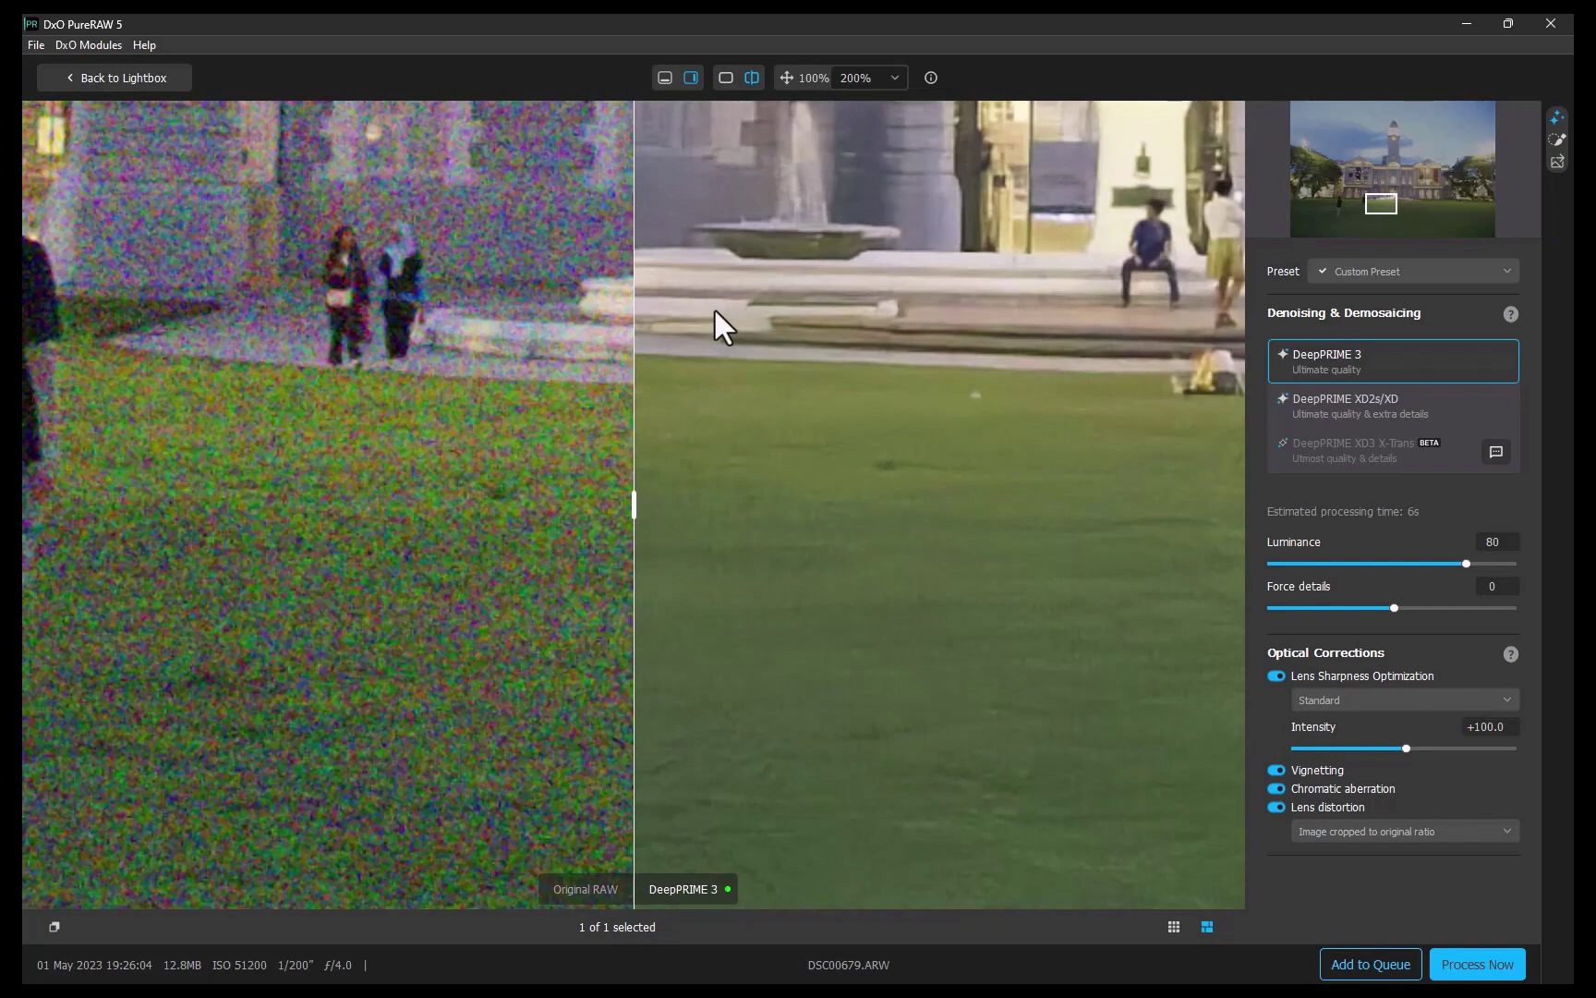
scroll(715, 311, down, 1)
mouse_move(1405, 217)
mouse_down()
mouse_move(1454, 236)
mouse_move(1333, 275)
mouse_move(1375, 273)
mouse_move(1392, 232)
mouse_up()
scroll(569, 517, down, 3)
scroll(638, 191, up, 3)
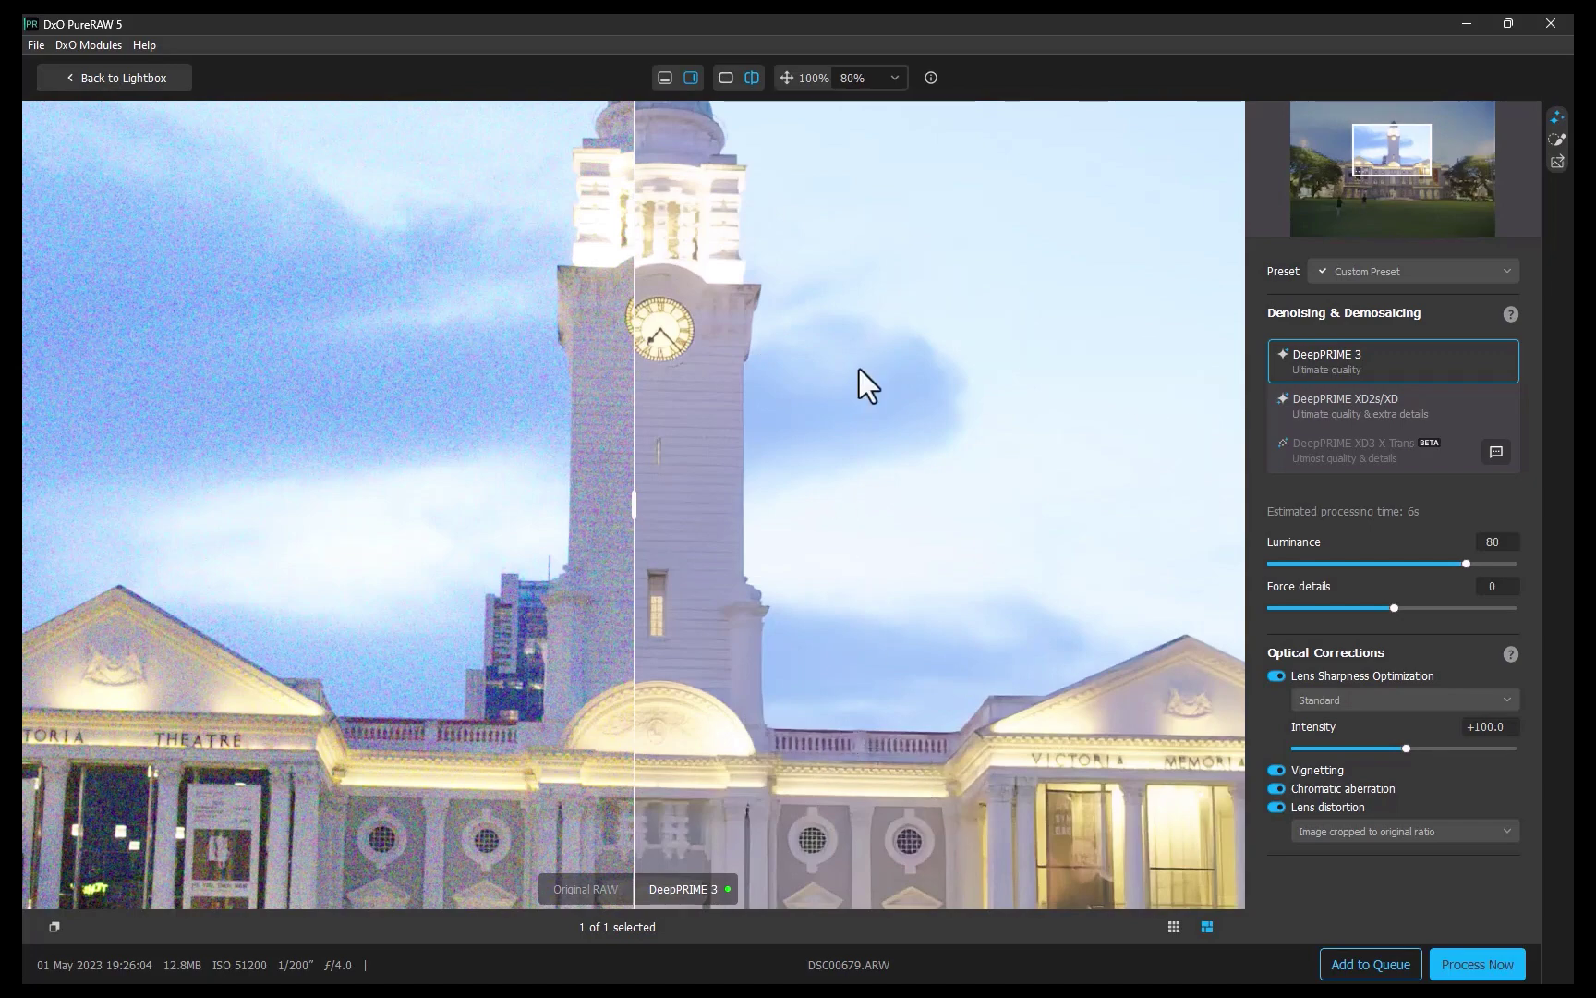
scroll(760, 463, down, 1)
scroll(770, 349, up, 1)
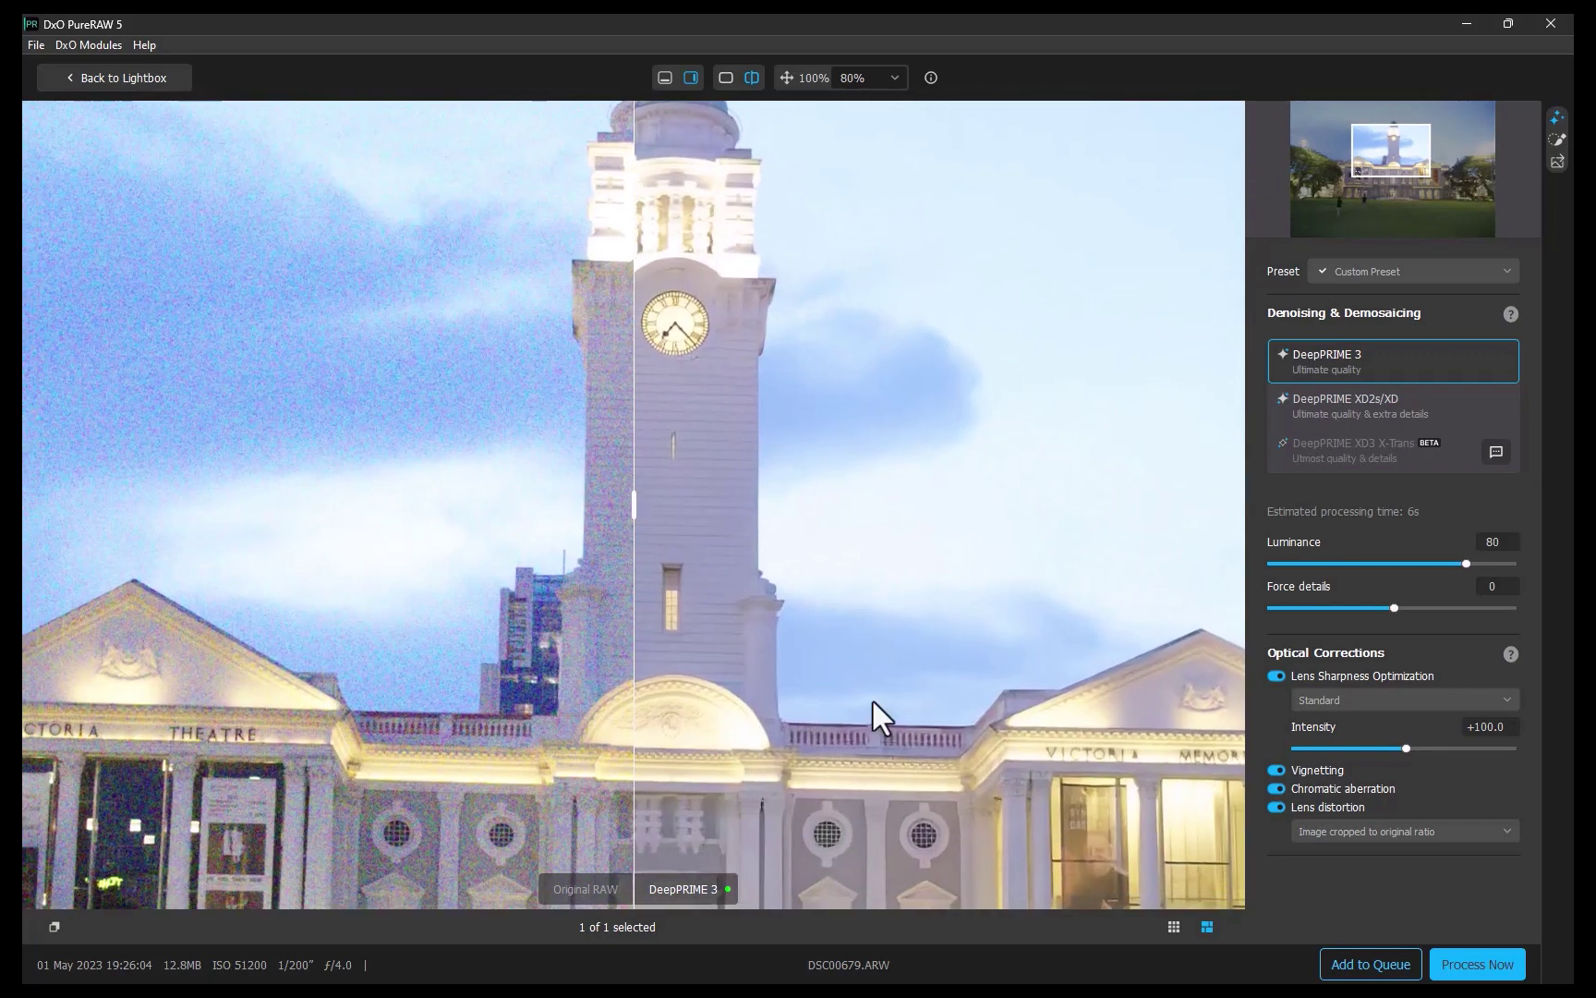
drag(827, 677, 799, 43)
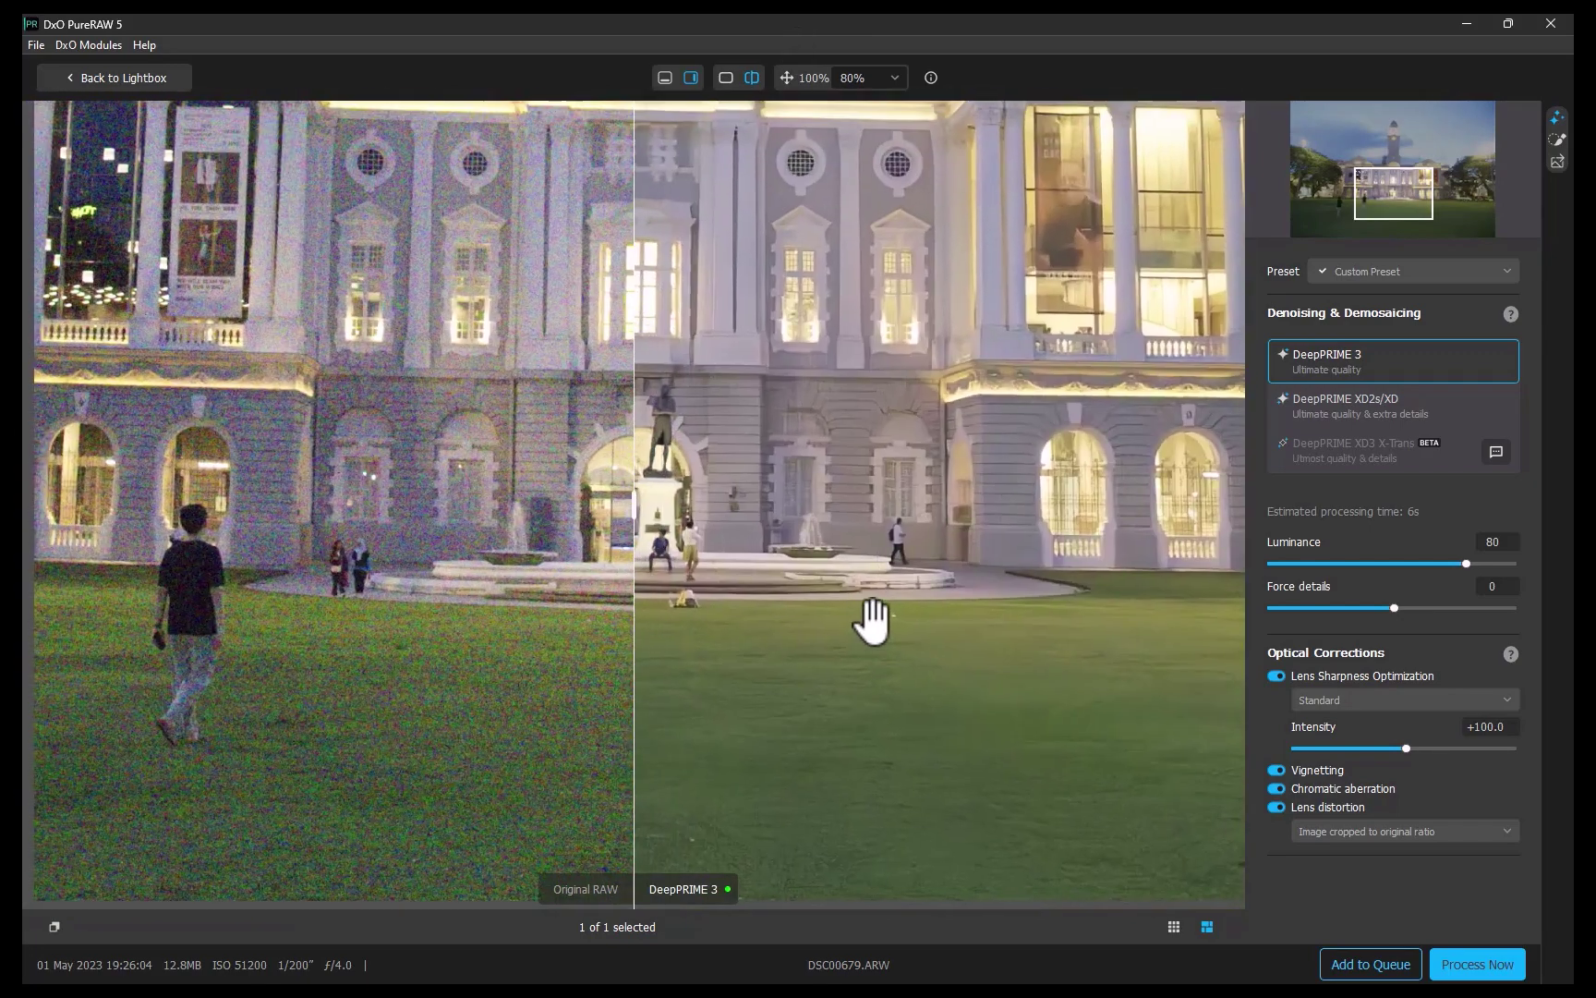
scroll(832, 770, up, 2)
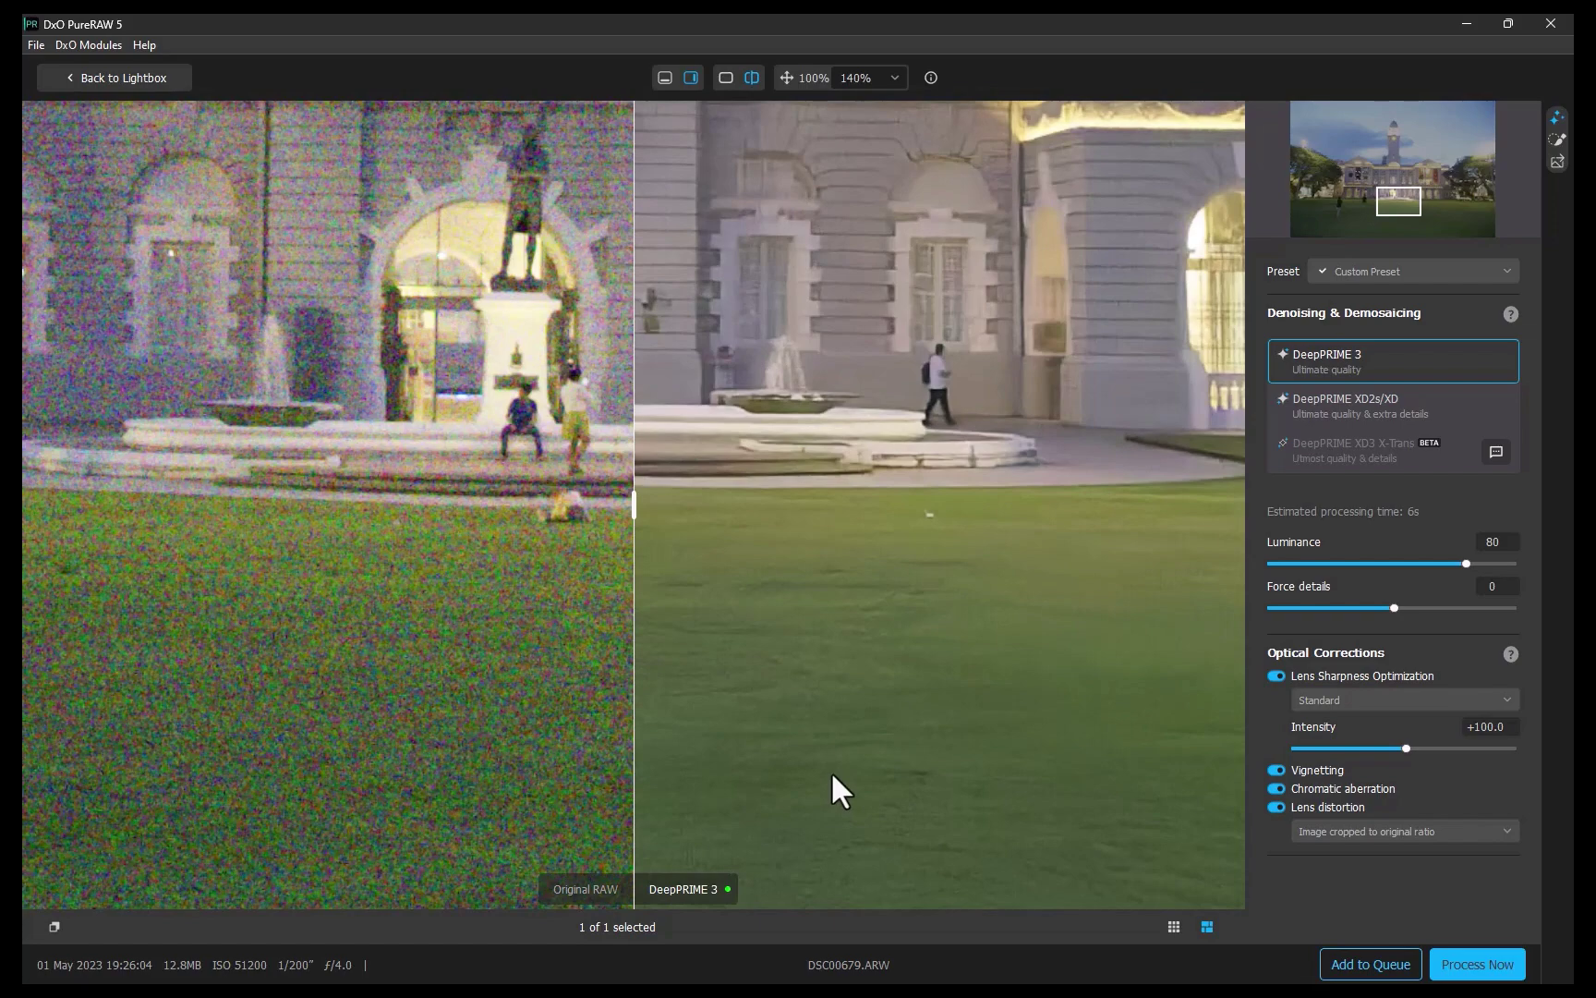
- Paint a local adjustment mask across the lawn on the fitted photo
click(1560, 142)
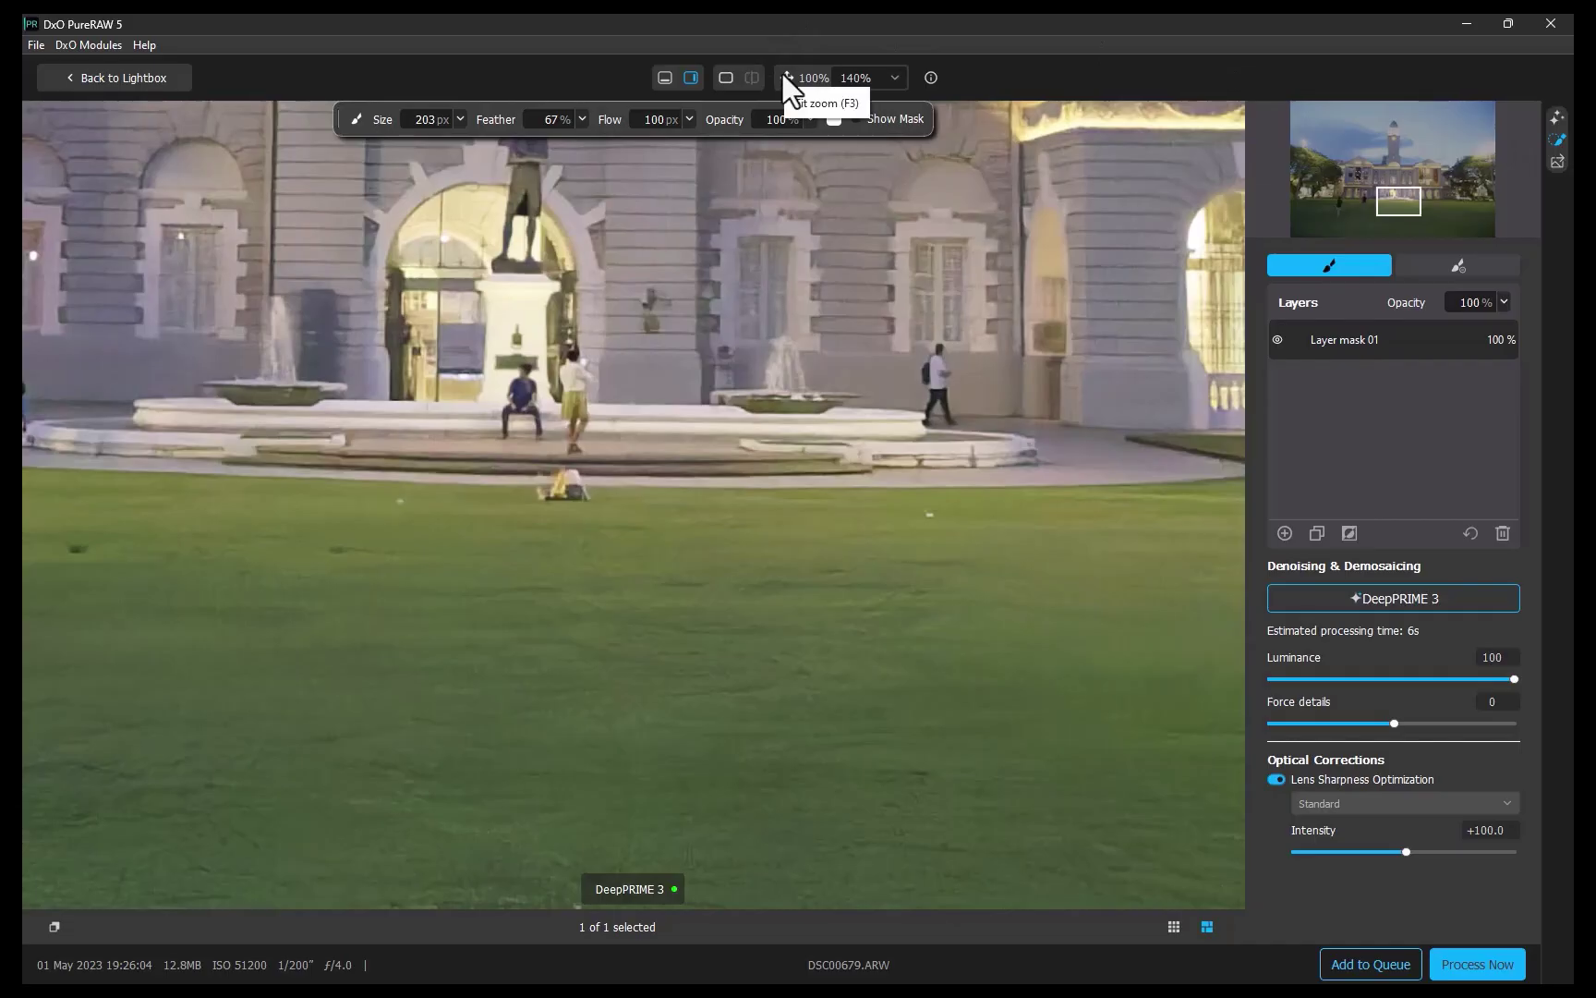
click(782, 74)
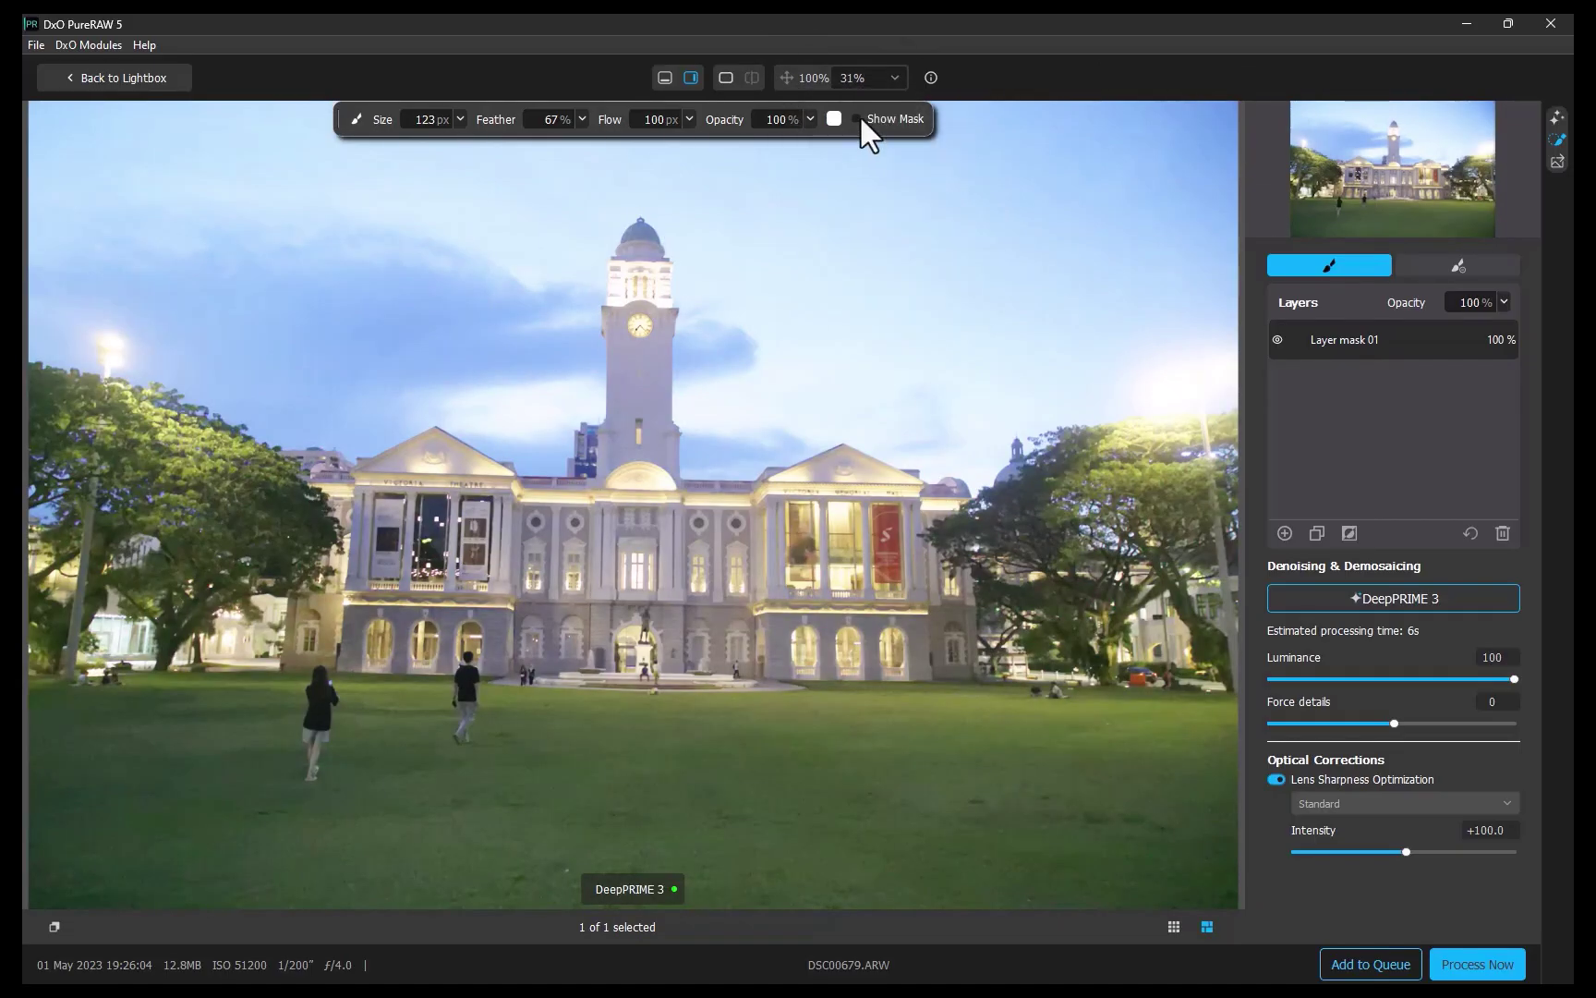
click(857, 119)
mouse_move(1192, 707)
mouse_down()
mouse_move(891, 731)
mouse_move(1164, 756)
mouse_move(681, 873)
mouse_move(45, 718)
mouse_up()
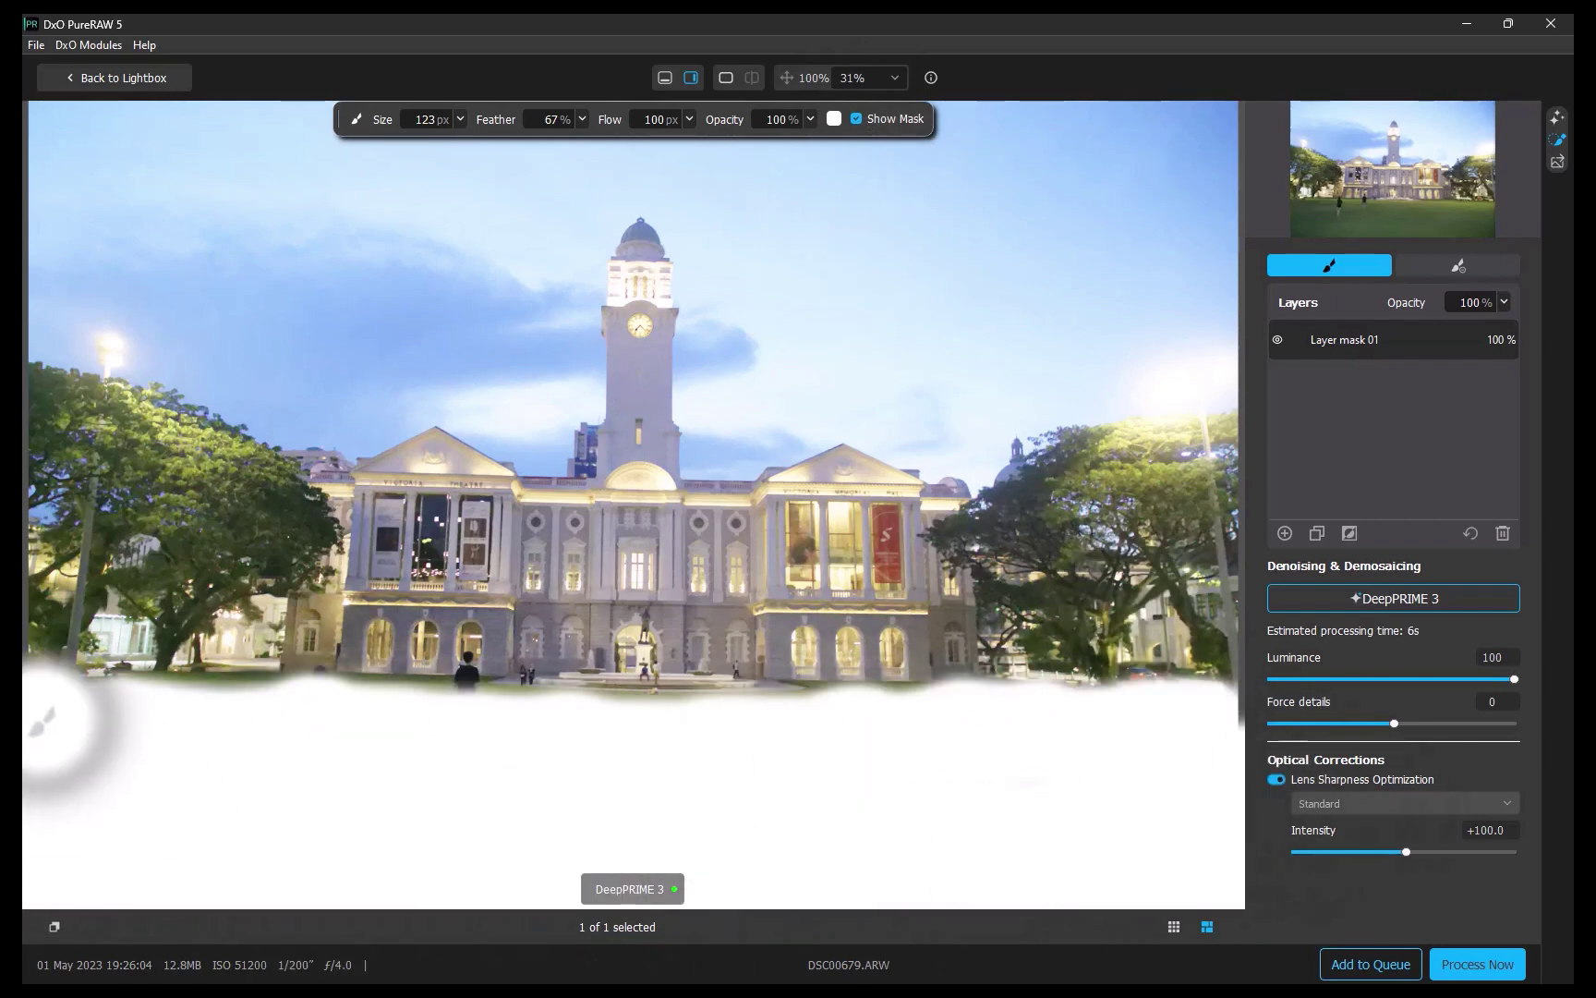
click(856, 119)
- Lower the lawn mask's luminance denoising to 16 and check the facade and lawn at 100%
scroll(679, 822, up, 5)
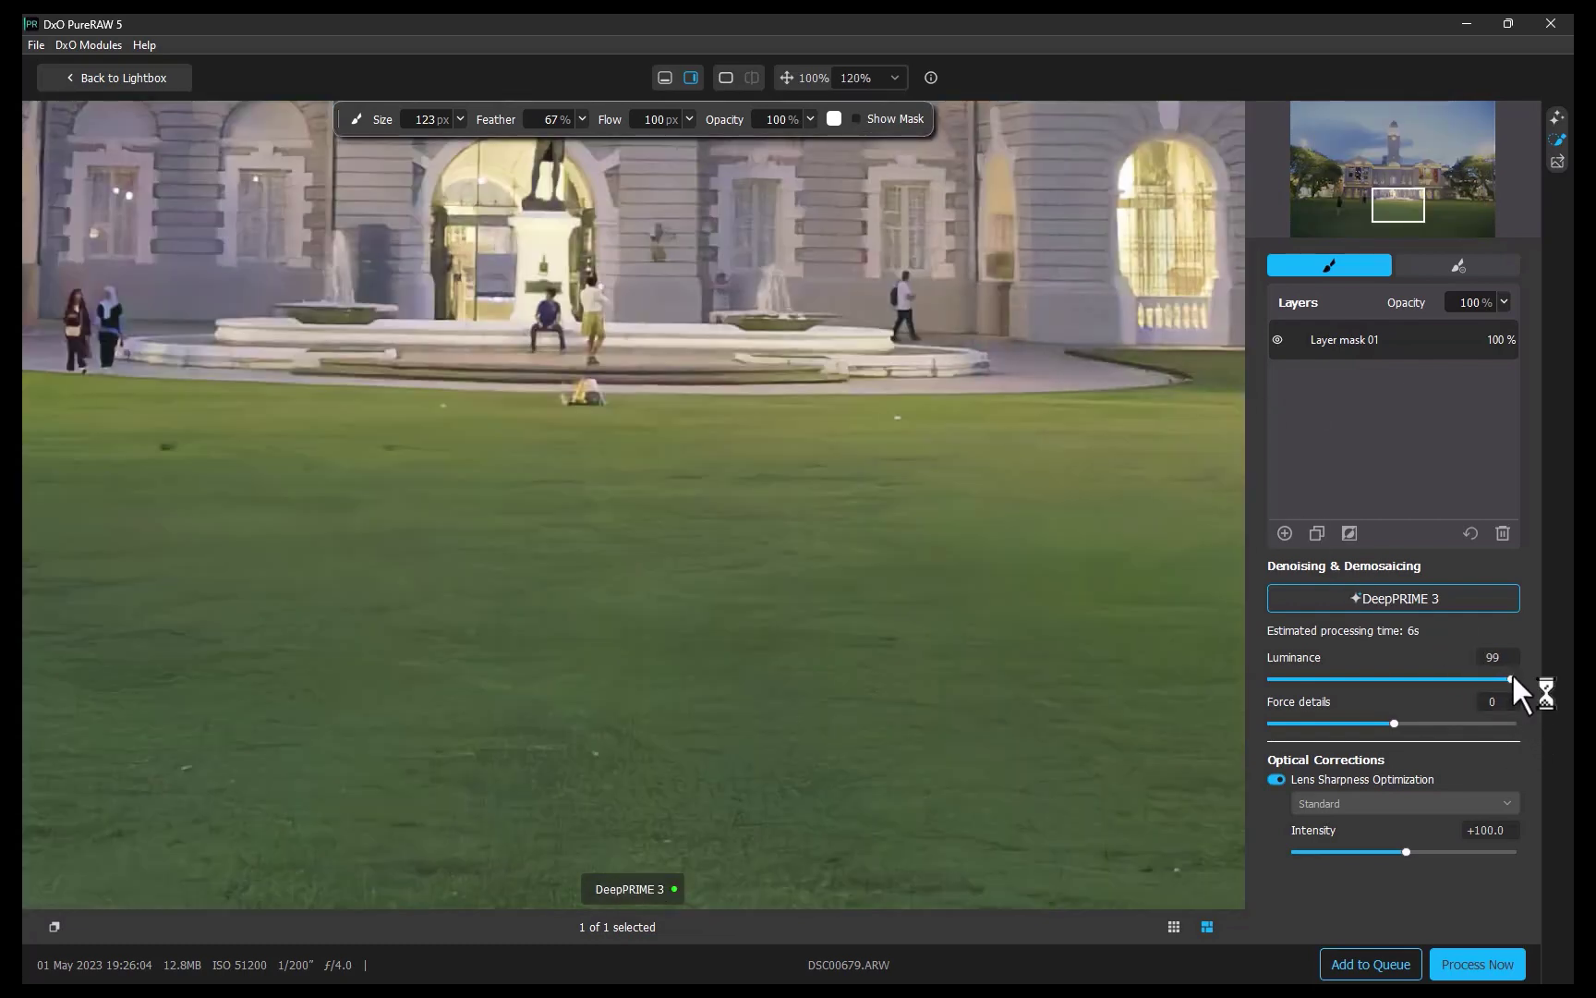
drag(1514, 679, 1229, 657)
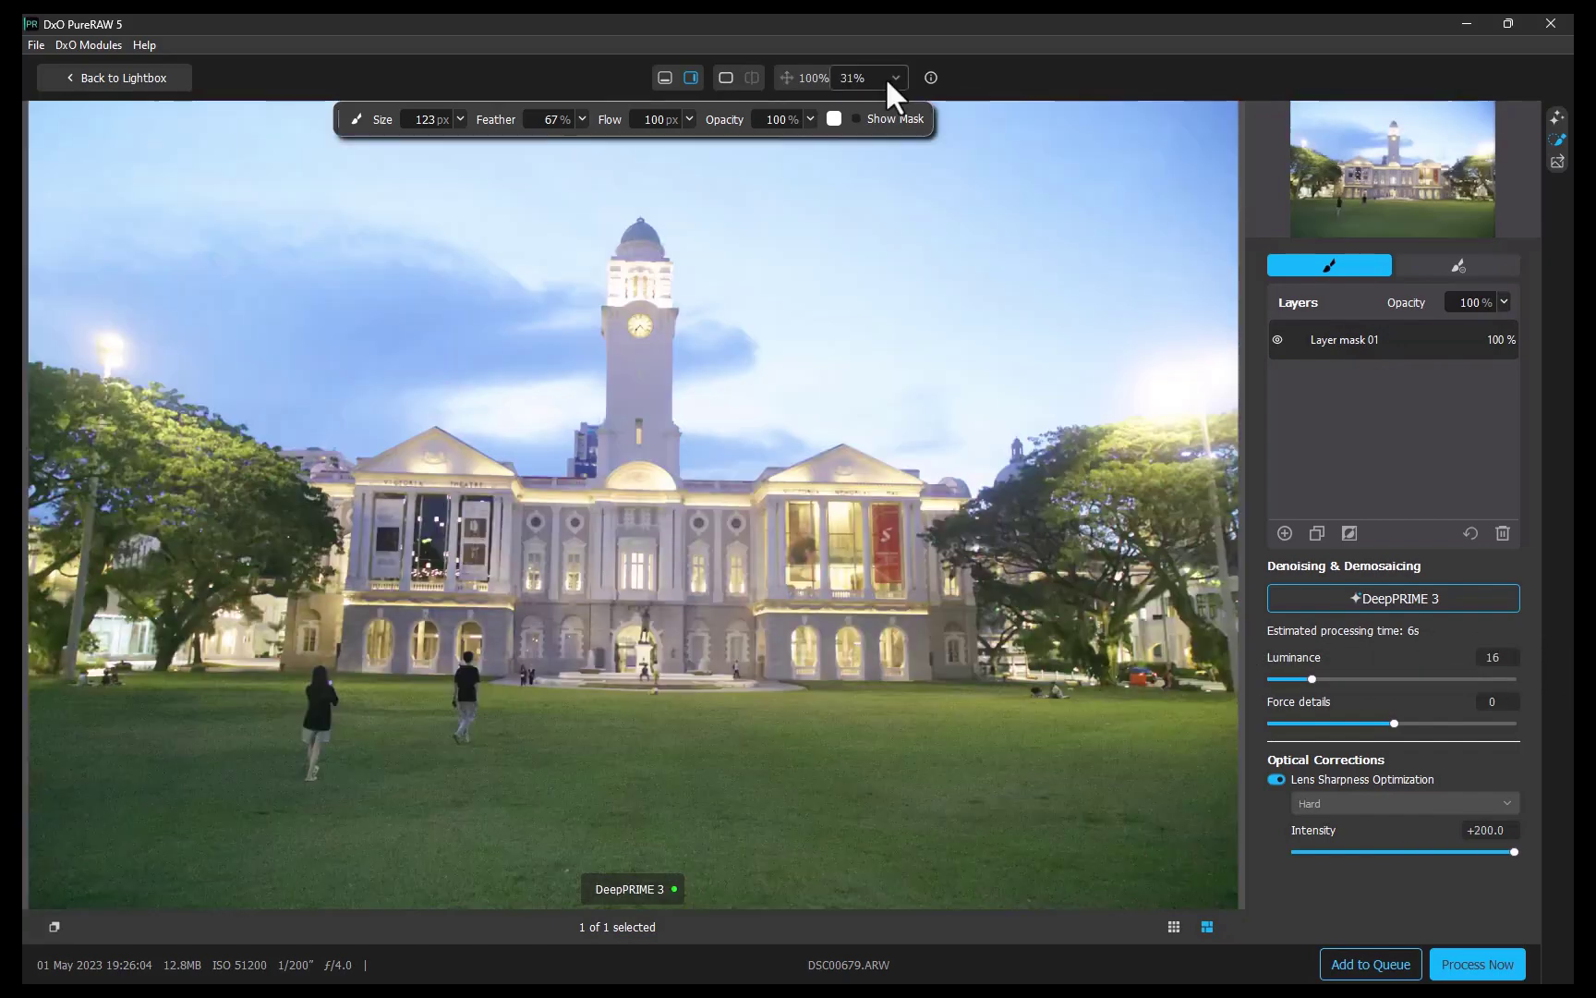
click(813, 78)
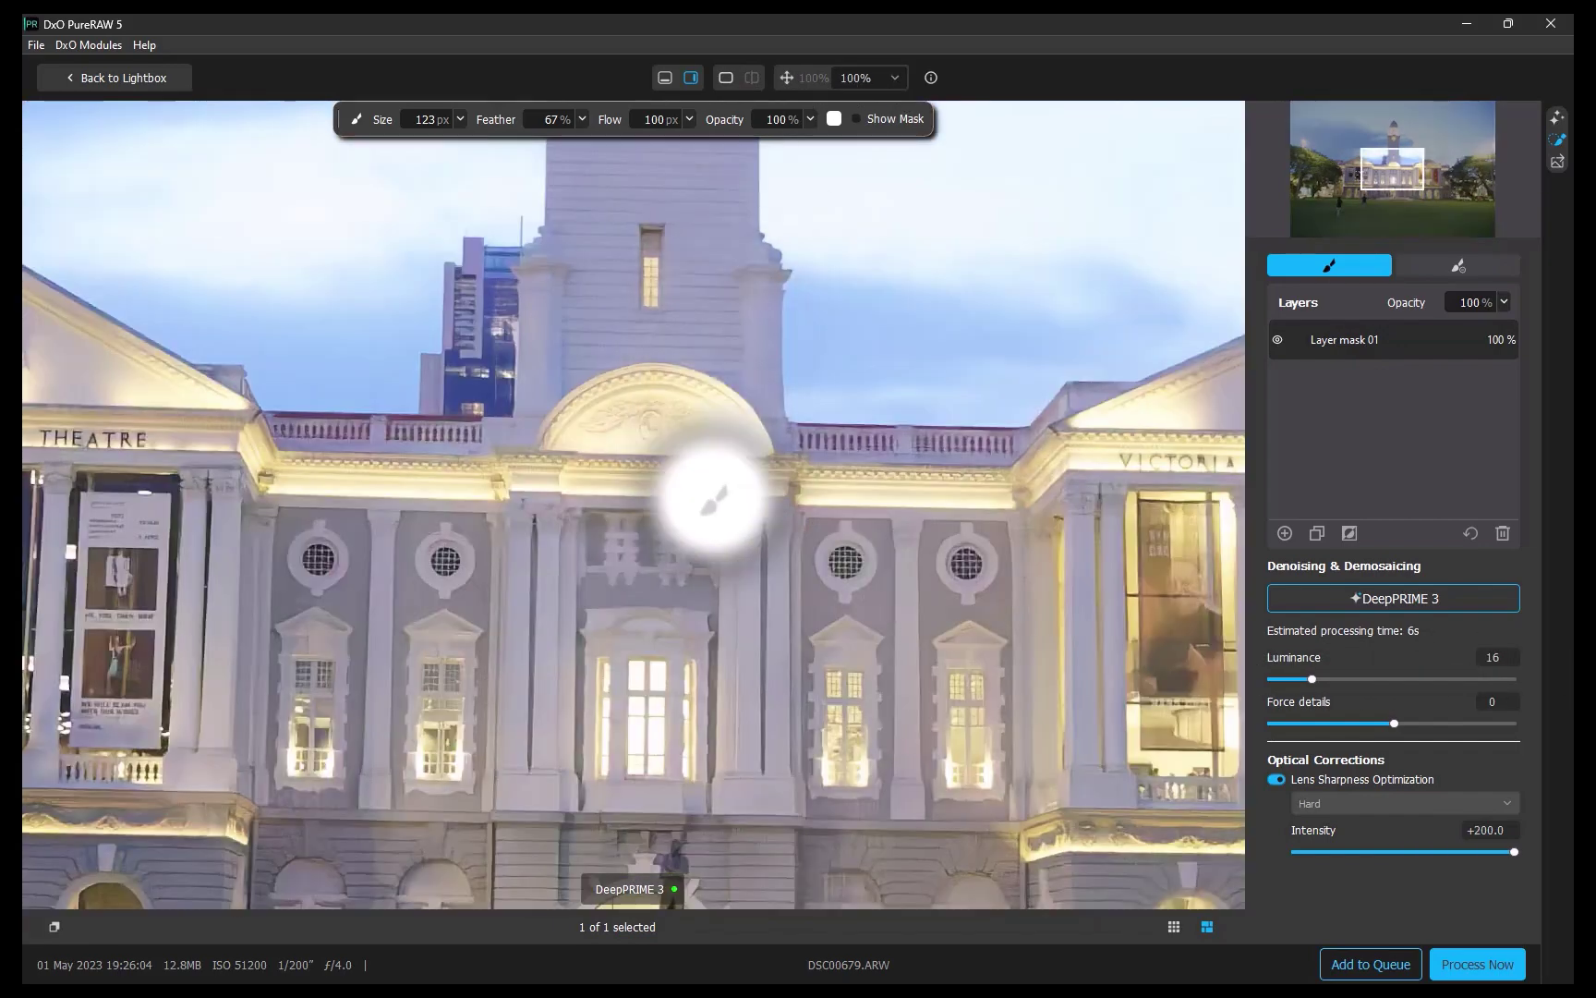
drag(730, 642, 730, 82)
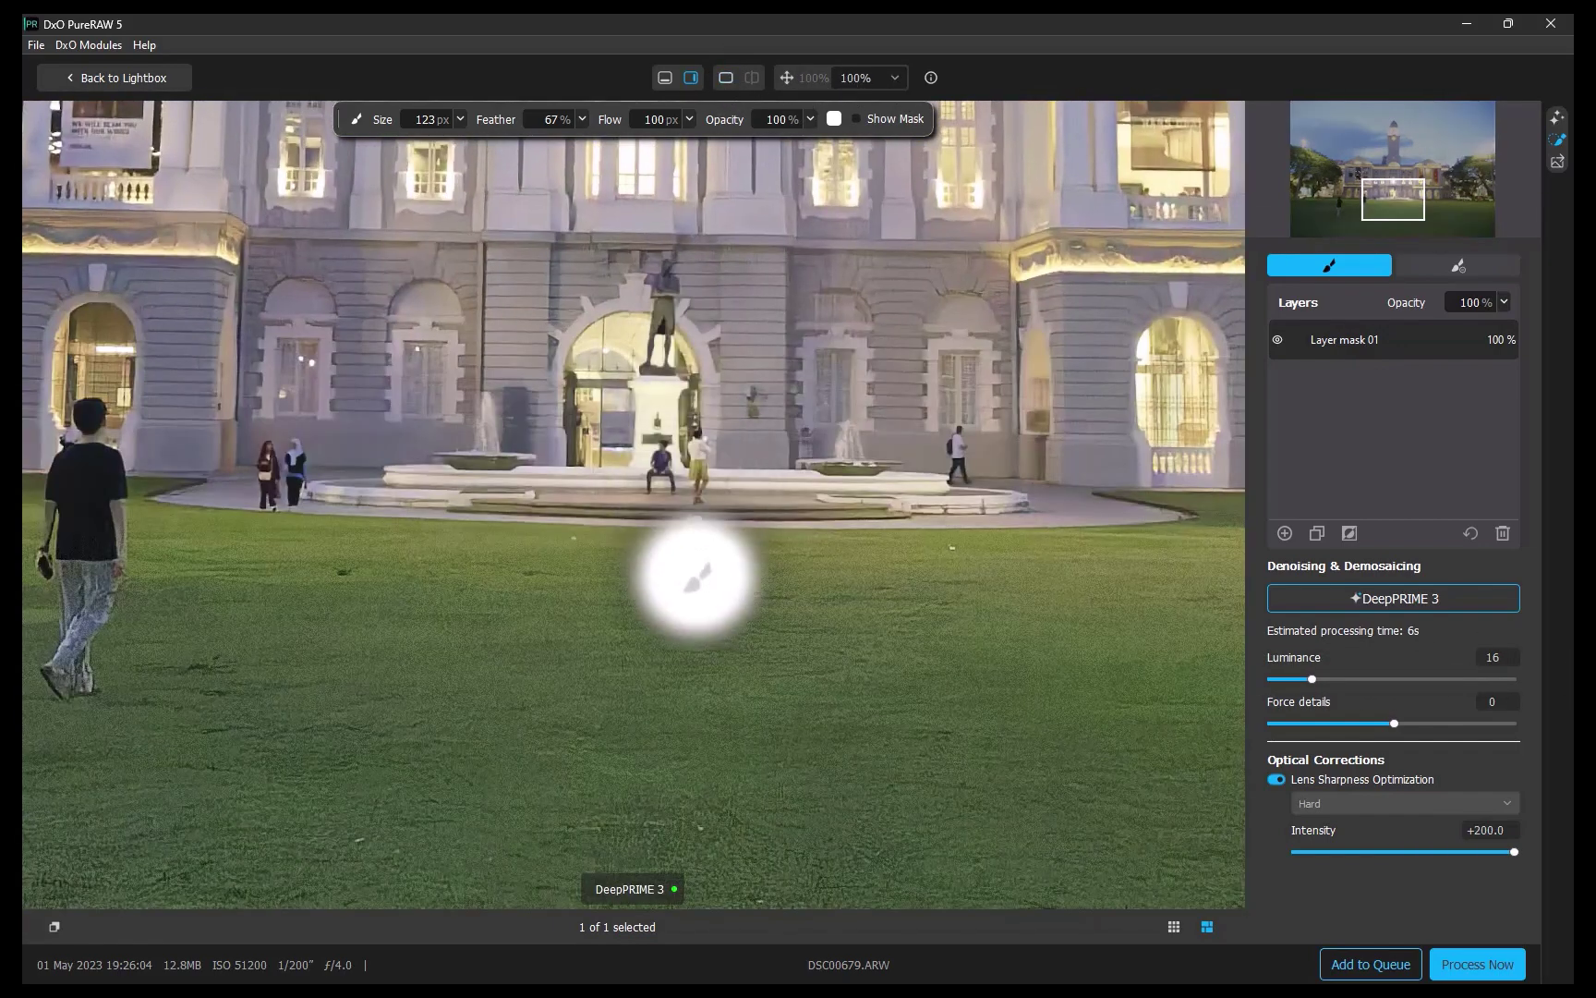
drag(695, 578, 698, 516)
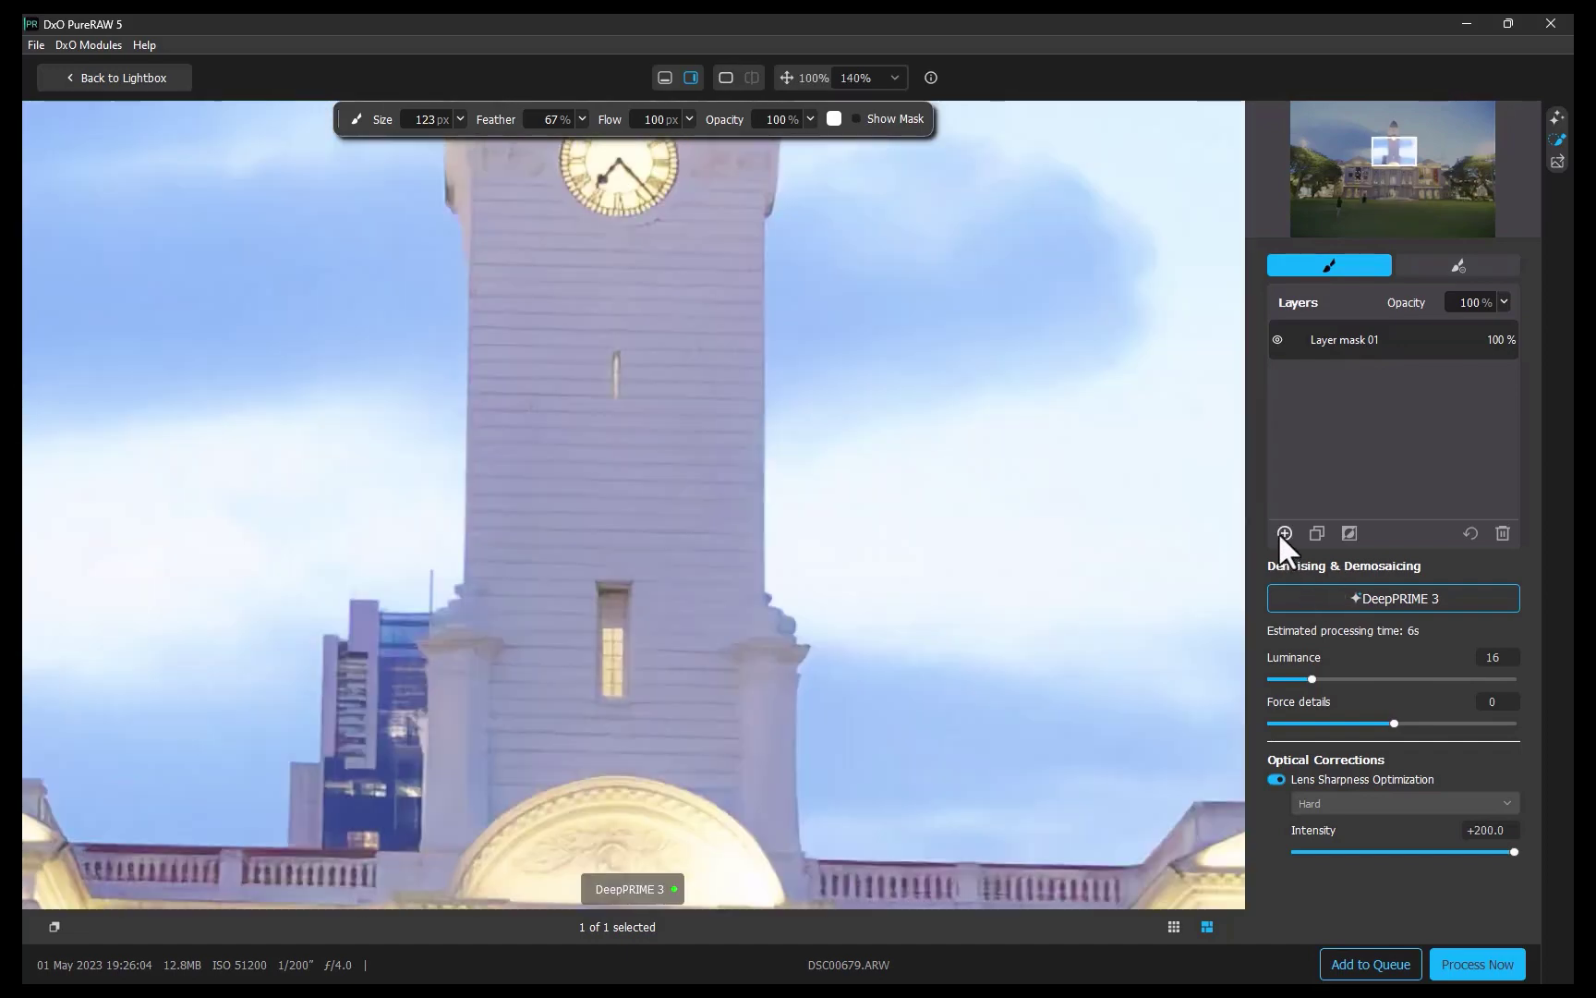
- Add Layer mask 02 and paint the sky beside the clock tower with a 168 px brush
click(1285, 533)
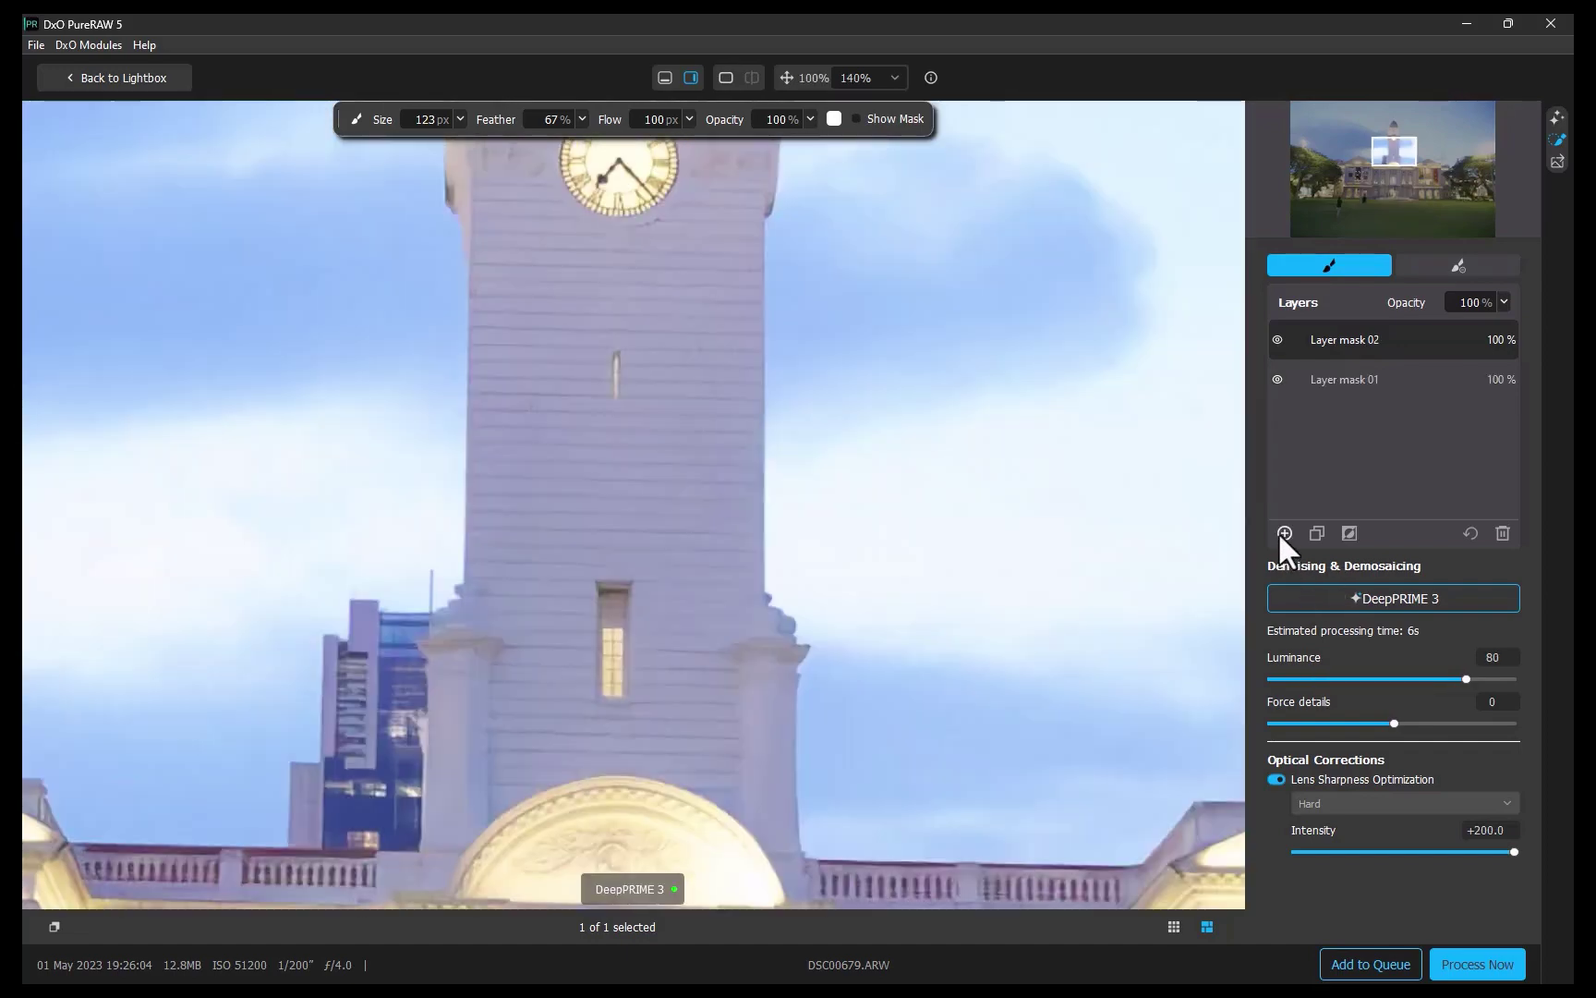
drag(411, 142, 434, 142)
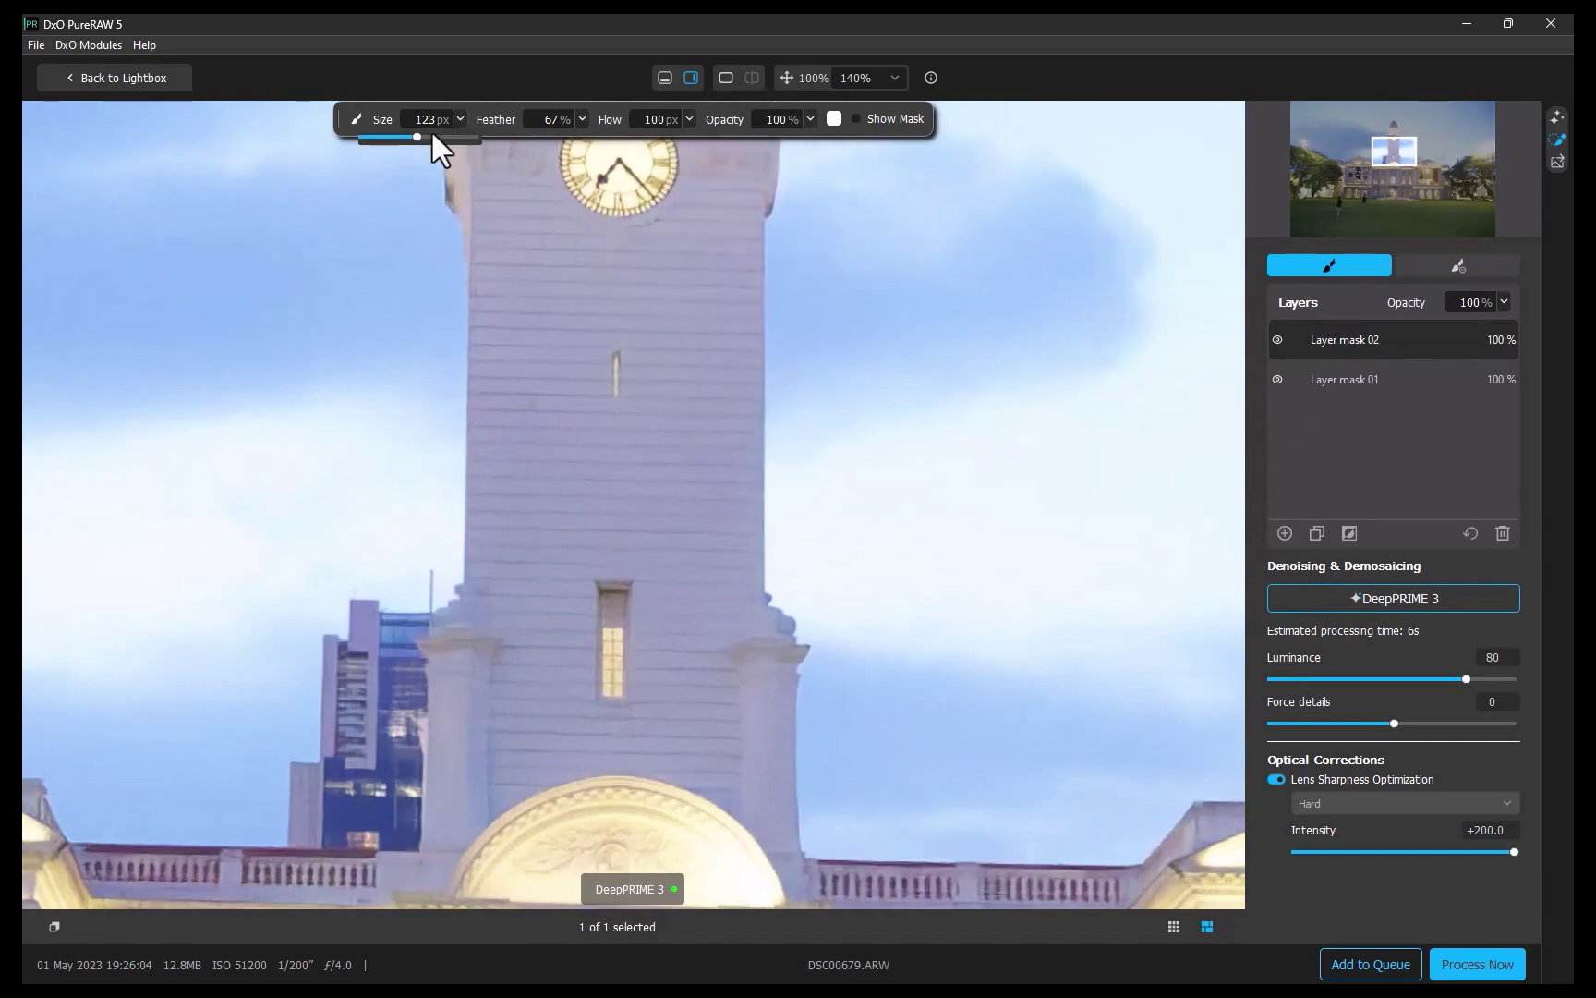
click(858, 119)
mouse_move(730, 171)
mouse_down()
mouse_move(746, 541)
mouse_move(488, 559)
mouse_move(627, 570)
mouse_move(553, 502)
mouse_move(614, 433)
mouse_up()
click(856, 118)
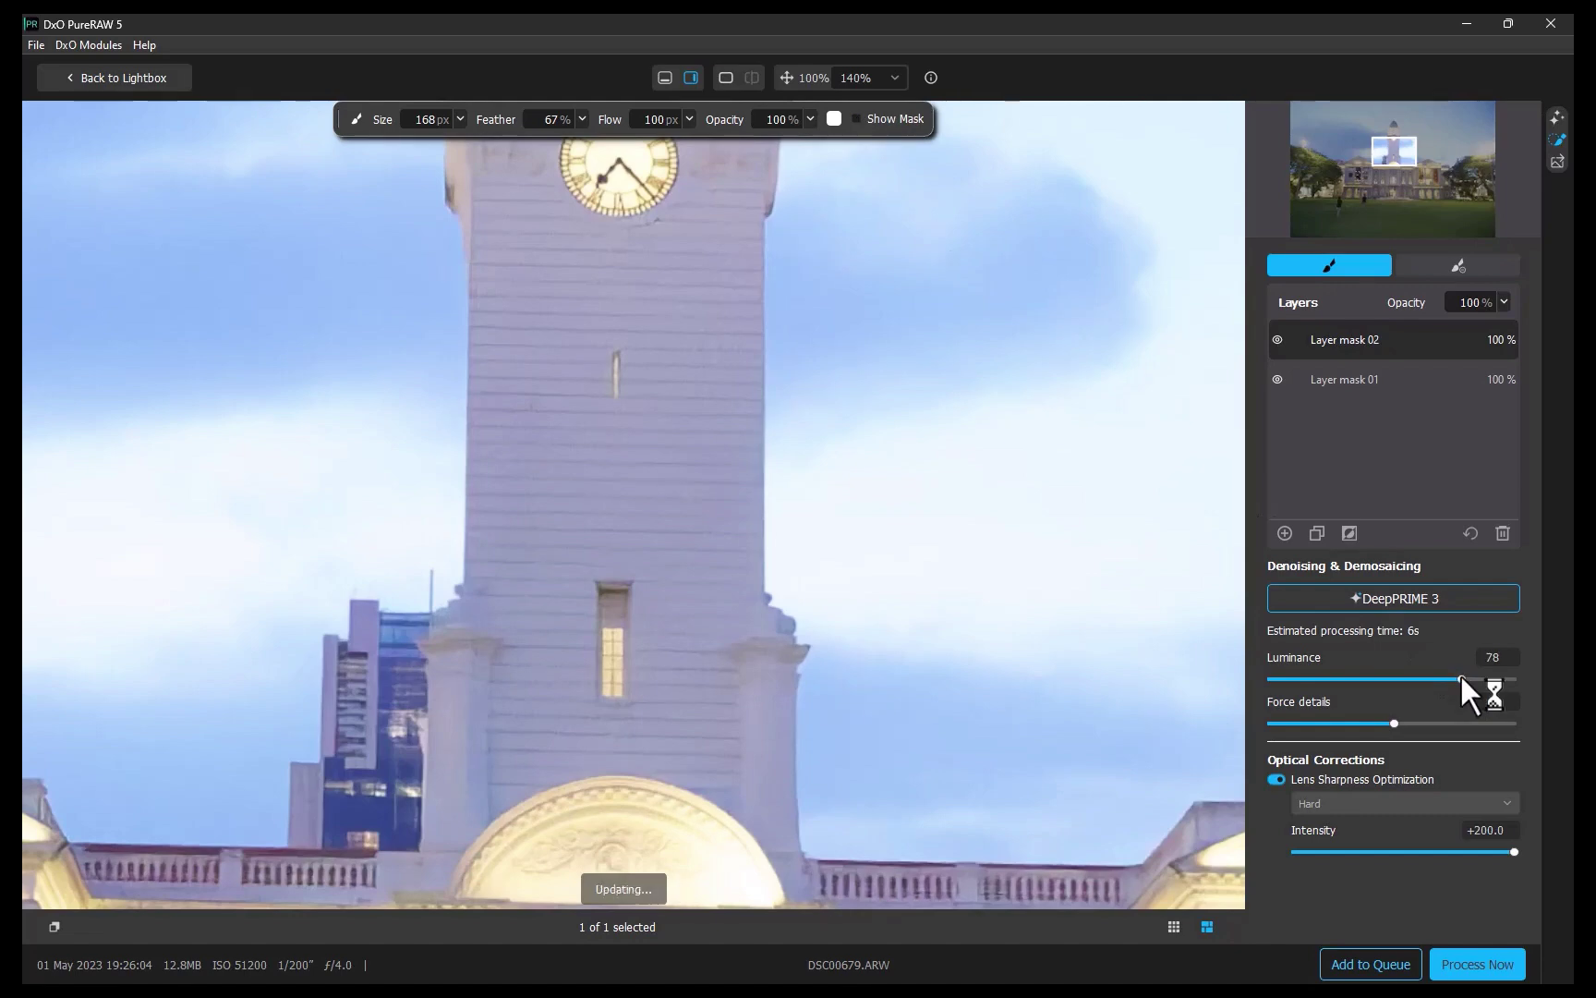
- Set Layer mask 02's luminance denoising to 37
drag(1463, 679, 1359, 682)
scroll(568, 416, up, 1)
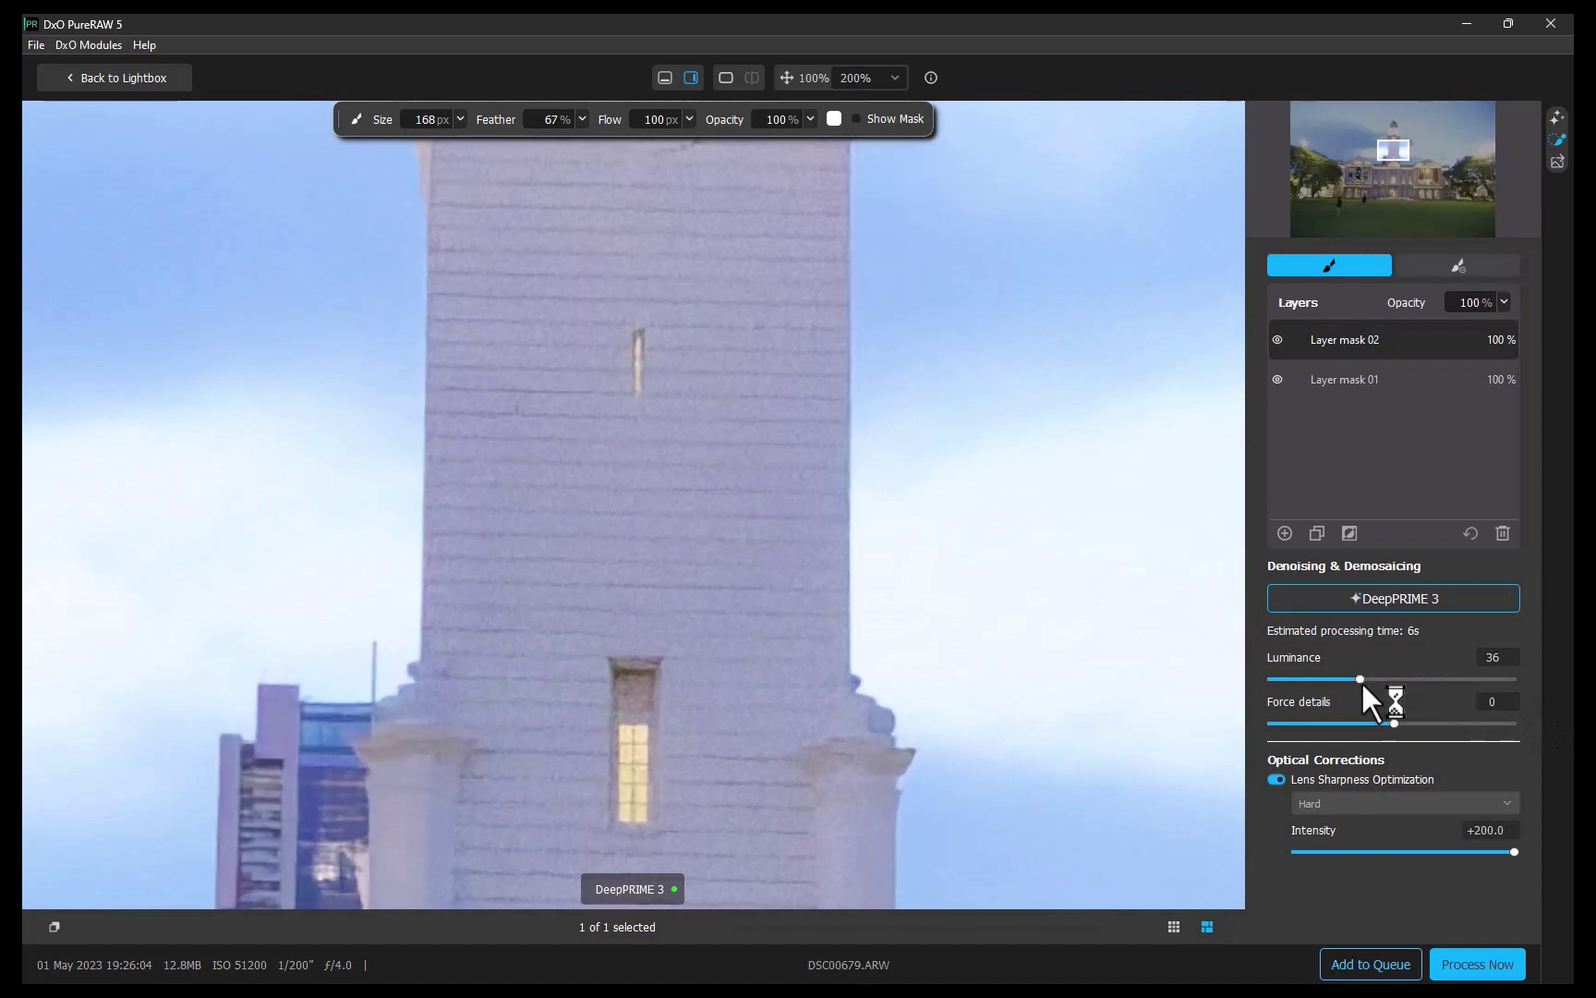
mouse_move(1355, 680)
mouse_down()
mouse_move(1463, 662)
mouse_move(1331, 678)
mouse_move(1466, 678)
mouse_move(1362, 679)
mouse_up()
scroll(1124, 548, down, 2)
scroll(1124, 548, down, 1)
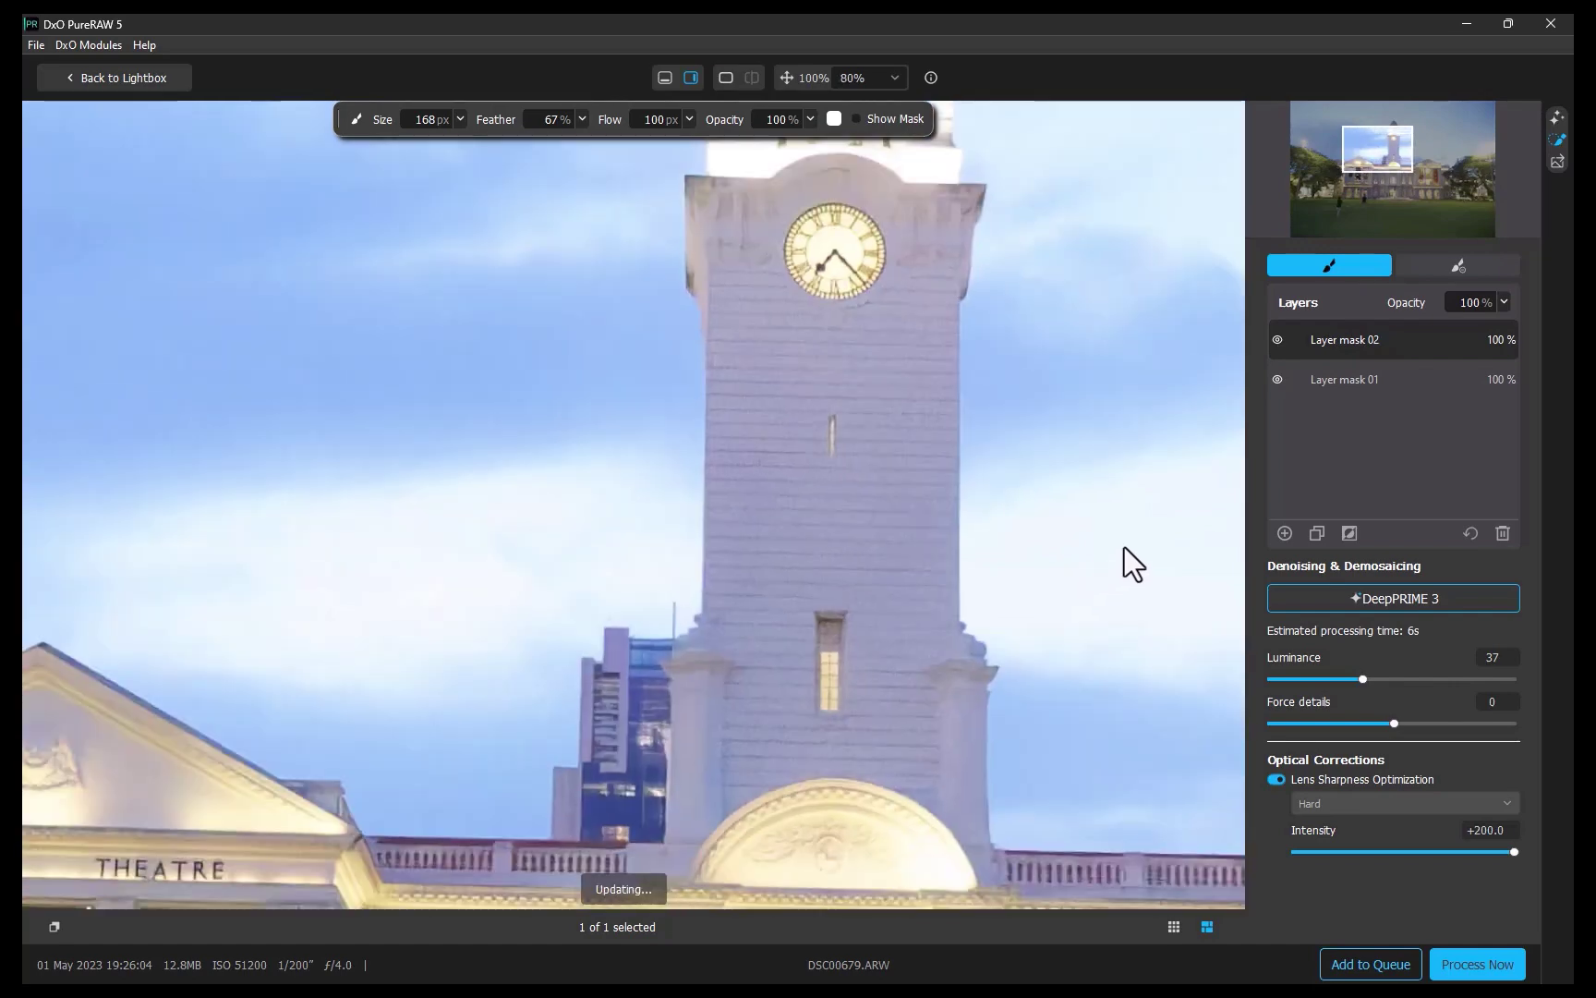
scroll(1123, 547, down, 1)
scroll(1123, 548, down, 1)
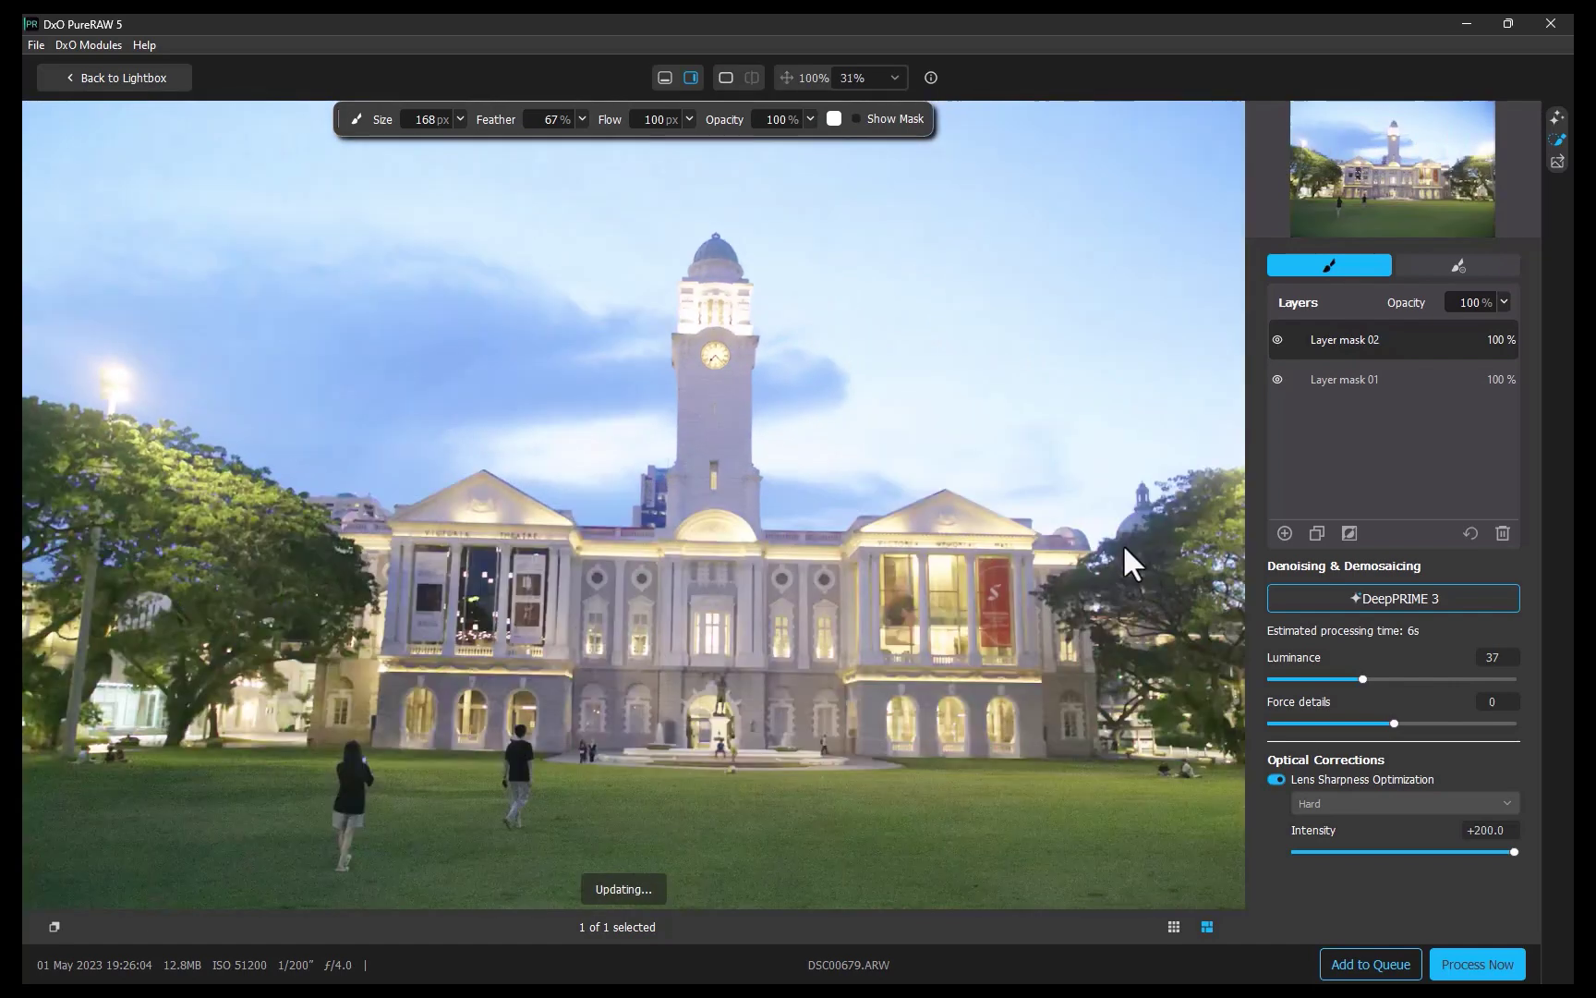